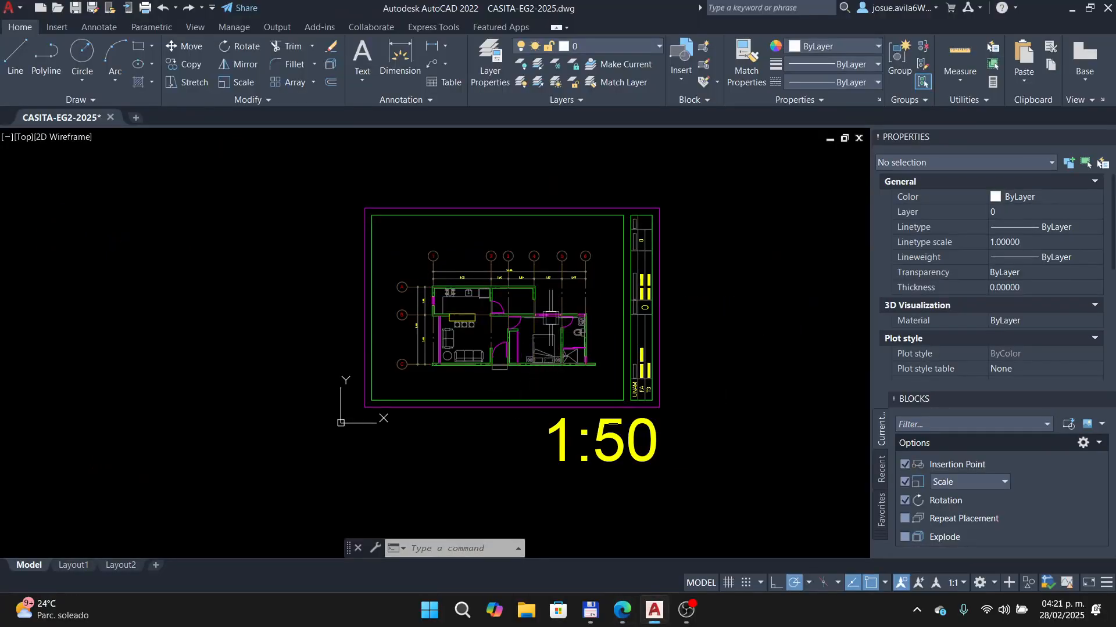
- Draw a horizontal section line about 14 m long across the floor plan, through the sala, entrance door, bedroom and bathroom
{"action": "scroll", "coordinate": [536, 331], "scroll_direction": "up", "scroll_amount": 3}
{"action": "scroll", "coordinate": [361, 348], "scroll_direction": "up", "scroll_amount": 2}
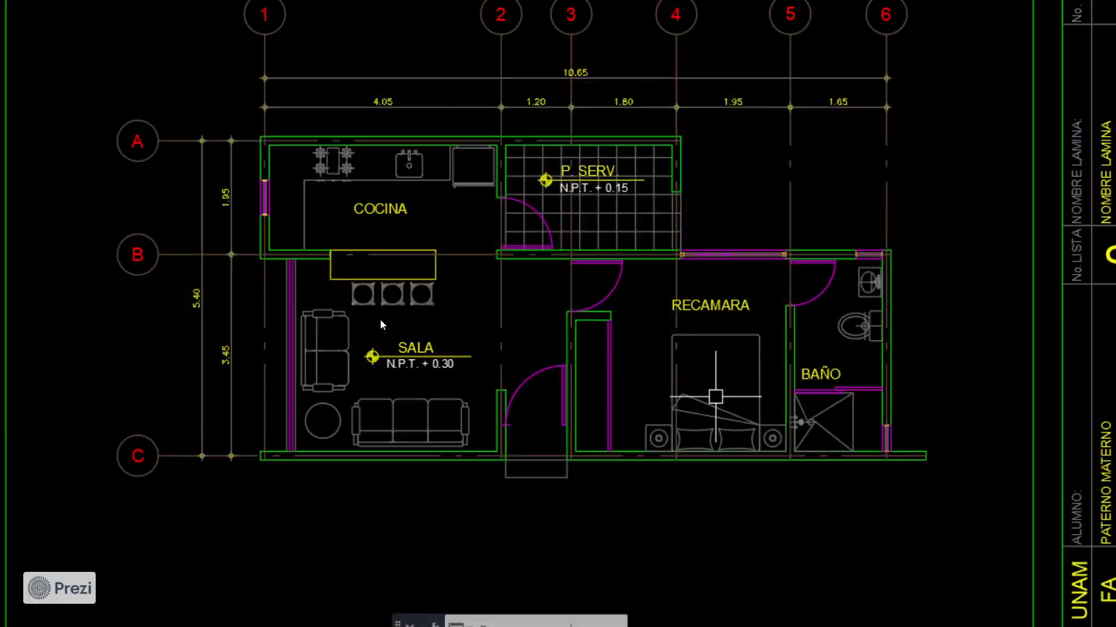
{"action": "key", "text": "Right"}
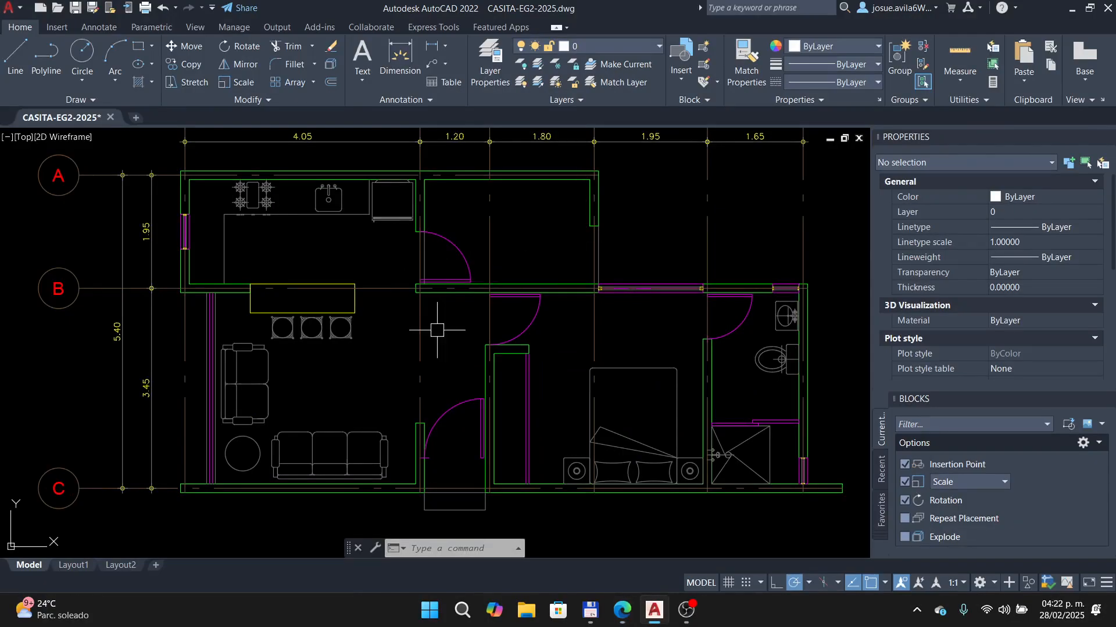
{"action": "type", "text": "L"}
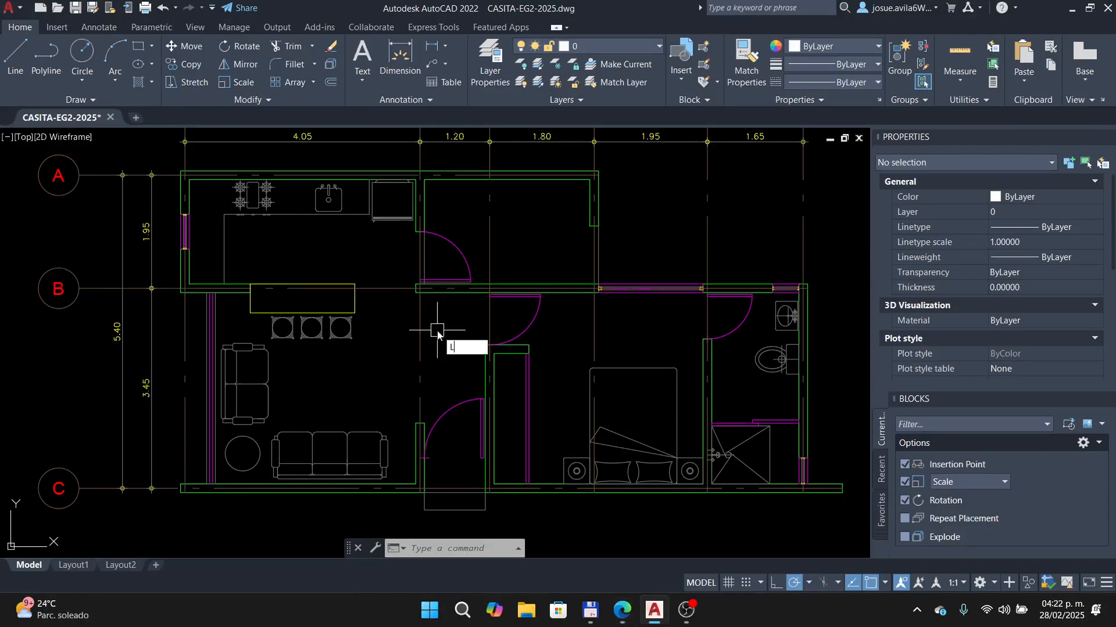
{"action": "key", "text": "Return"}
{"action": "left_click", "coordinate": [66, 402]}
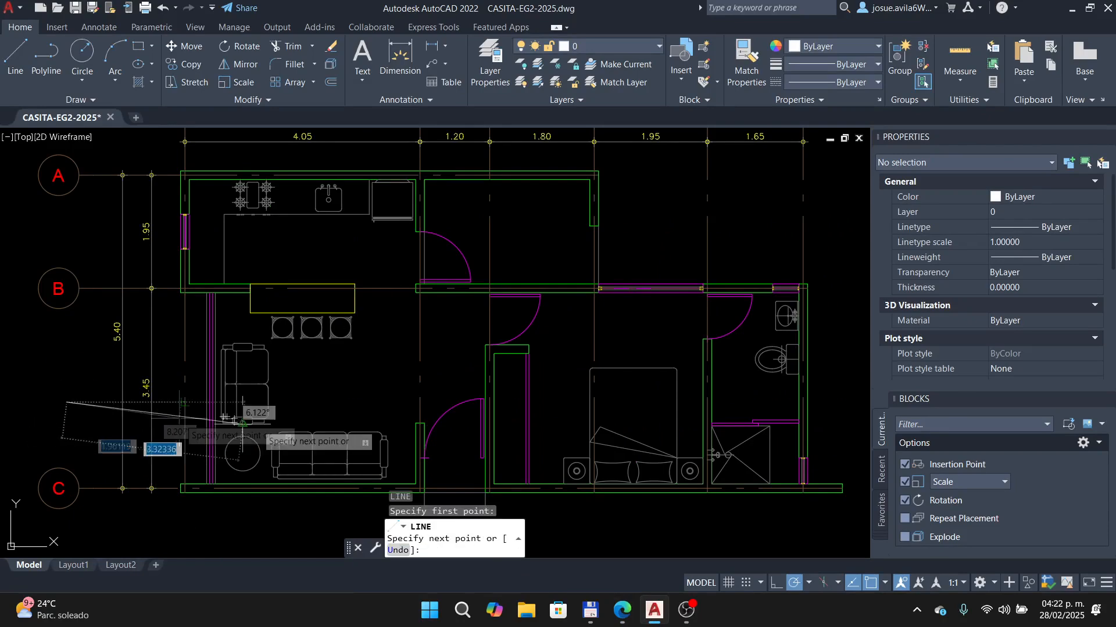
{"action": "middle_click_drag", "start_coordinate": [883, 403], "coordinate": [825, 410]}
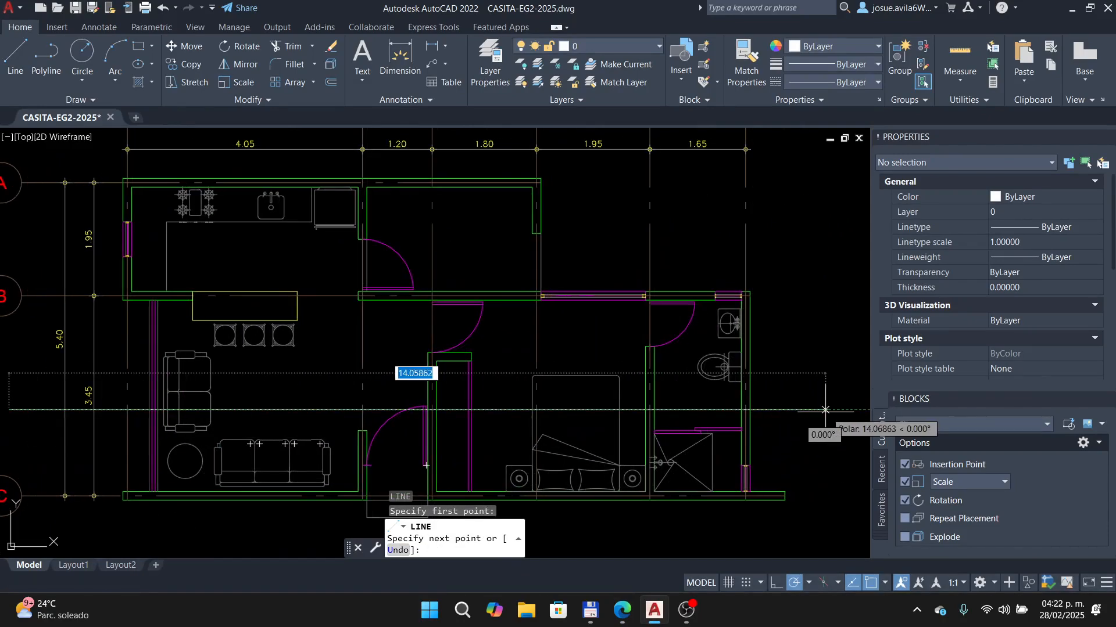
{"action": "scroll", "coordinate": [802, 418], "scroll_direction": "down", "scroll_amount": 3}
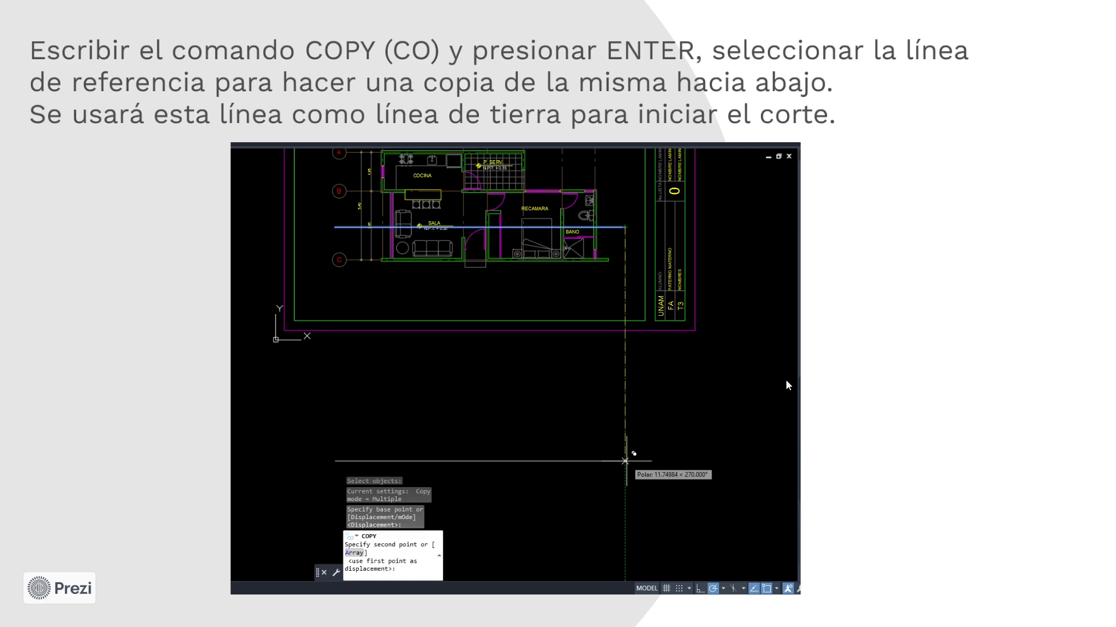
- Switch back to AutoCAD and copy the section line straight down to below the sheet frame as the ground line
{"action": "key", "text": "Right"}
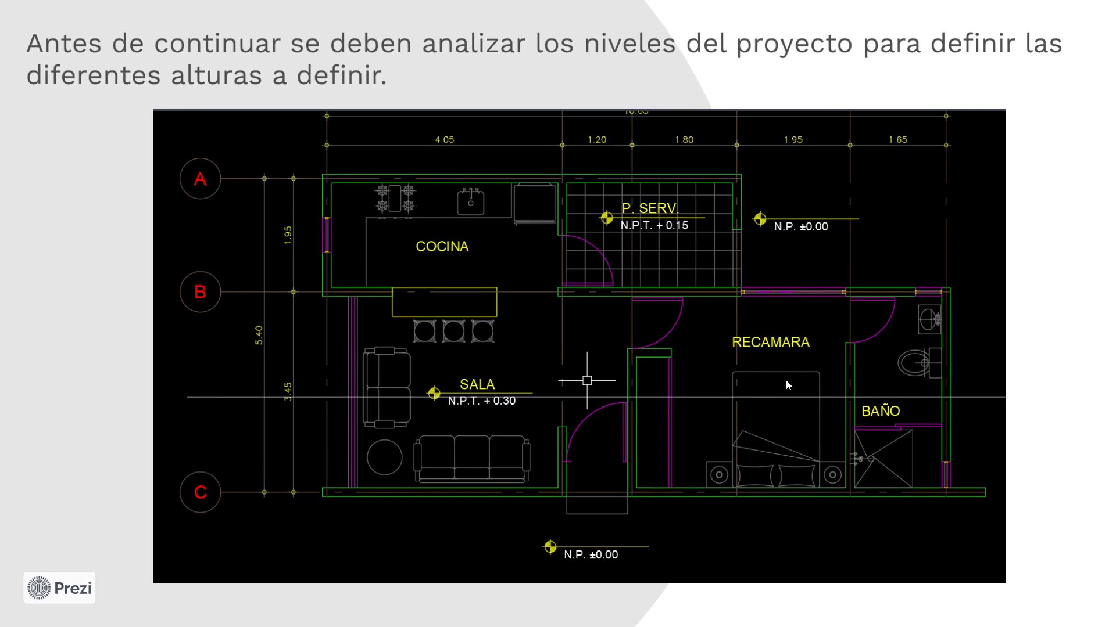
{"action": "key", "text": "alt+Tab"}
{"action": "type", "text": "co"}
{"action": "key", "text": "Return"}
{"action": "left_click", "coordinate": [808, 382]}
{"action": "left_click", "coordinate": [797, 421]}
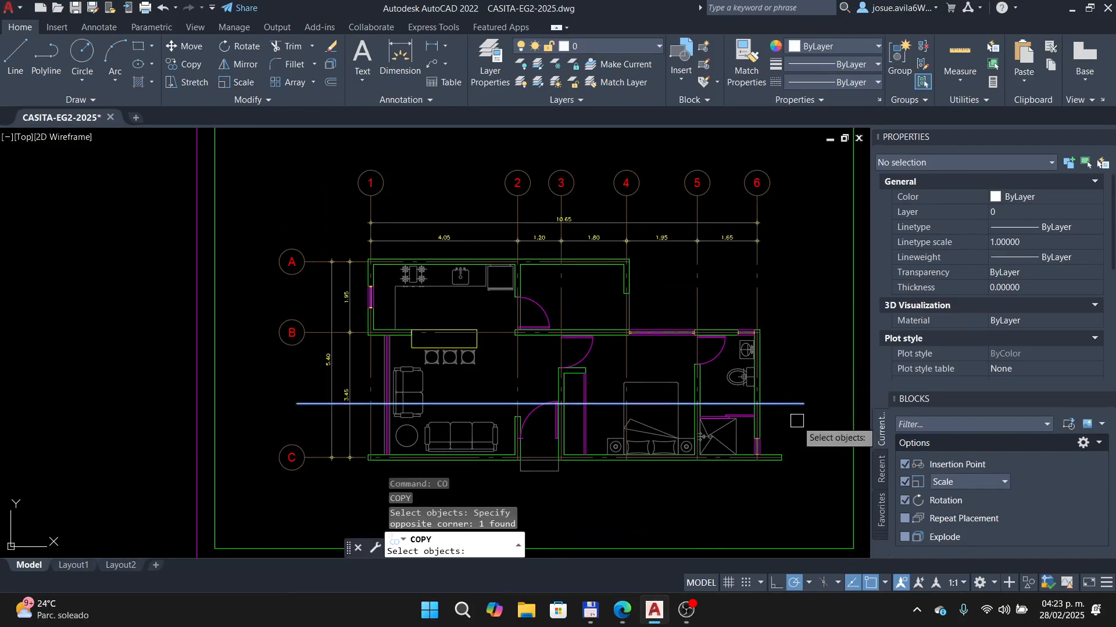
{"action": "key", "text": "Return"}
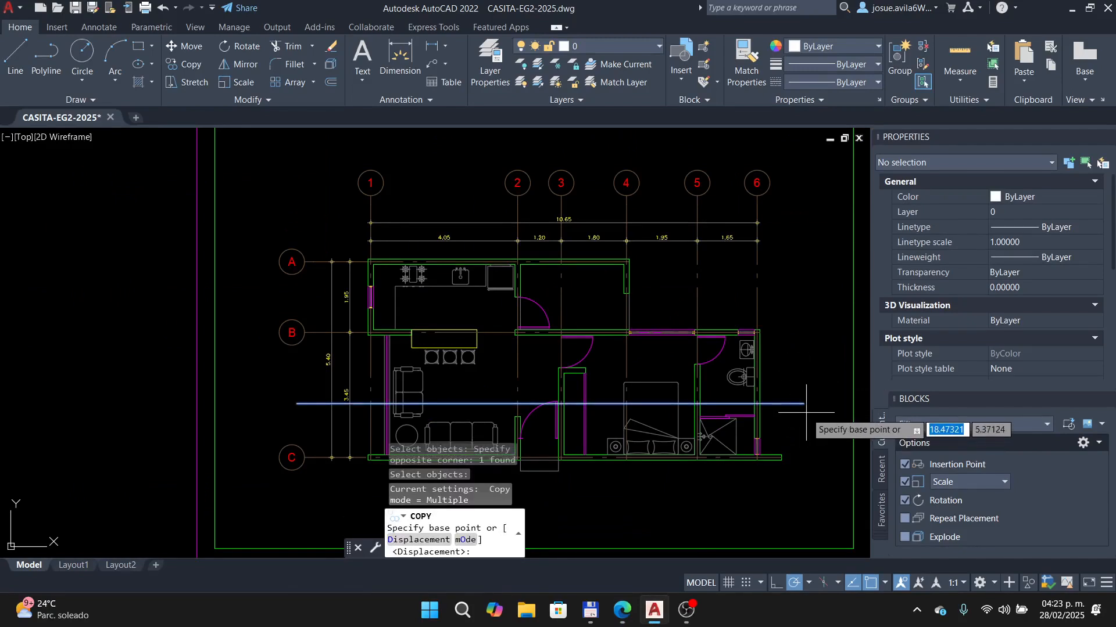
{"action": "left_click", "coordinate": [803, 403]}
{"action": "scroll", "coordinate": [793, 360], "scroll_direction": "down", "scroll_amount": 6}
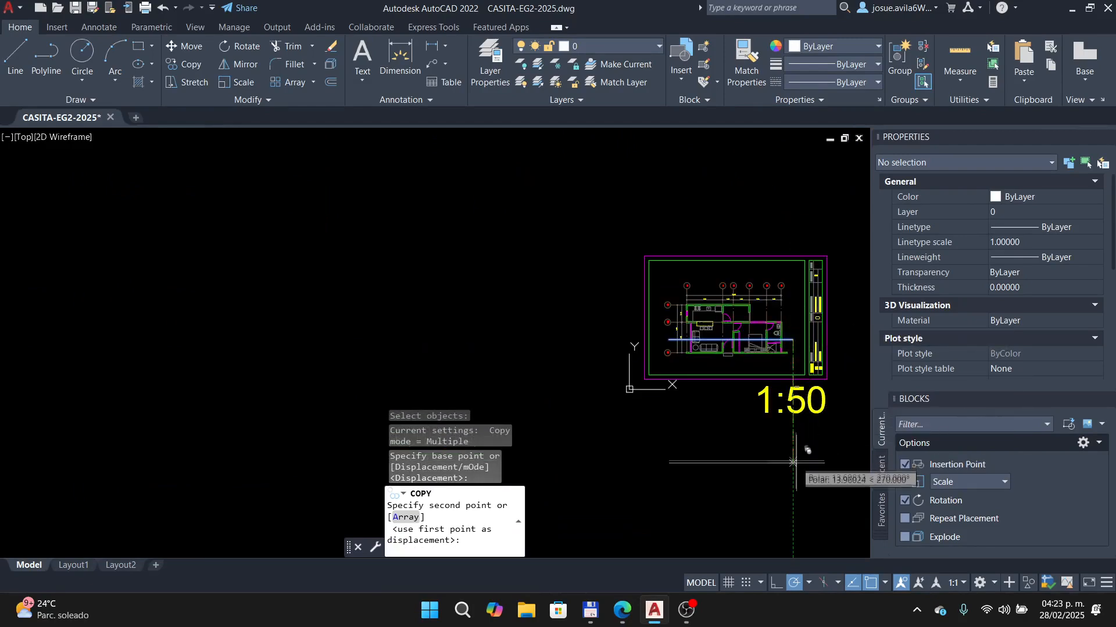
{"action": "left_click", "coordinate": [804, 474]}
{"action": "middle_click_drag", "start_coordinate": [804, 437], "coordinate": [731, 419]}
{"action": "key", "text": "Escape"}
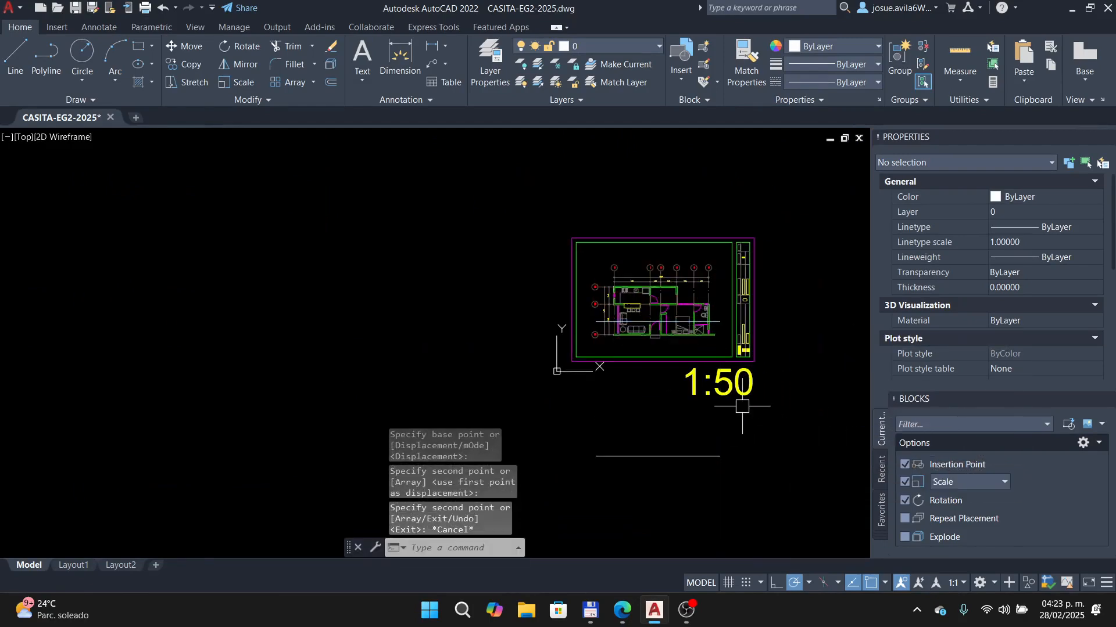
- Move the 1:50 scale text from below the sheet frame to beside its right edge
{"action": "type", "text": "m"}
{"action": "key", "text": "Return"}
{"action": "left_click", "coordinate": [733, 381]}
{"action": "key", "text": "Return"}
{"action": "left_click", "coordinate": [721, 386]}
{"action": "left_click", "coordinate": [796, 348]}
{"action": "middle_click_drag", "start_coordinate": [704, 391], "coordinate": [674, 397]}
{"action": "scroll", "coordinate": [696, 349], "scroll_direction": "up", "scroll_amount": 3}
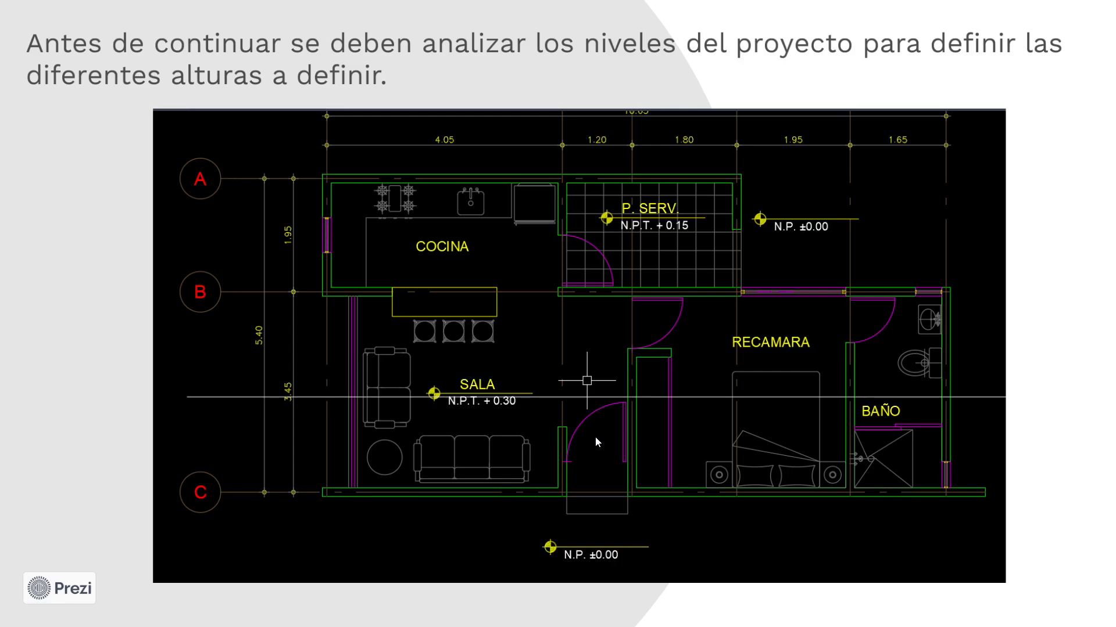
- Examine the floor levels marked on the plan in the Prezi presentation and advance past that slide
{"action": "scroll", "coordinate": [496, 419], "scroll_direction": "up", "scroll_amount": 5}
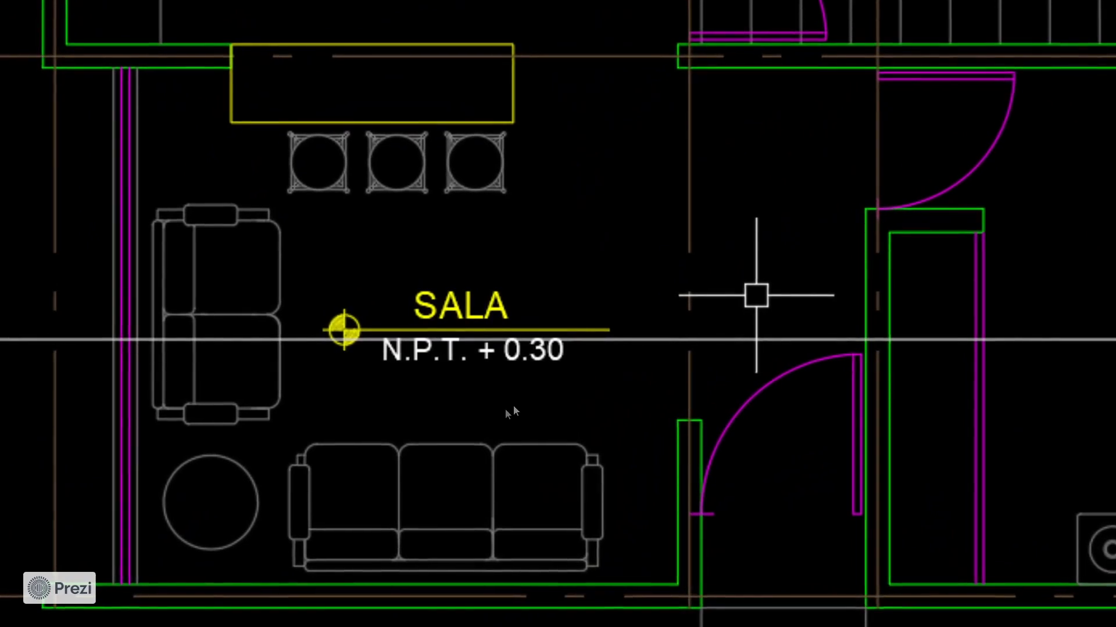
{"action": "scroll", "coordinate": [502, 415], "scroll_direction": "down", "scroll_amount": 3}
{"action": "left_click_drag", "start_coordinate": [502, 415], "coordinate": [454, 478]}
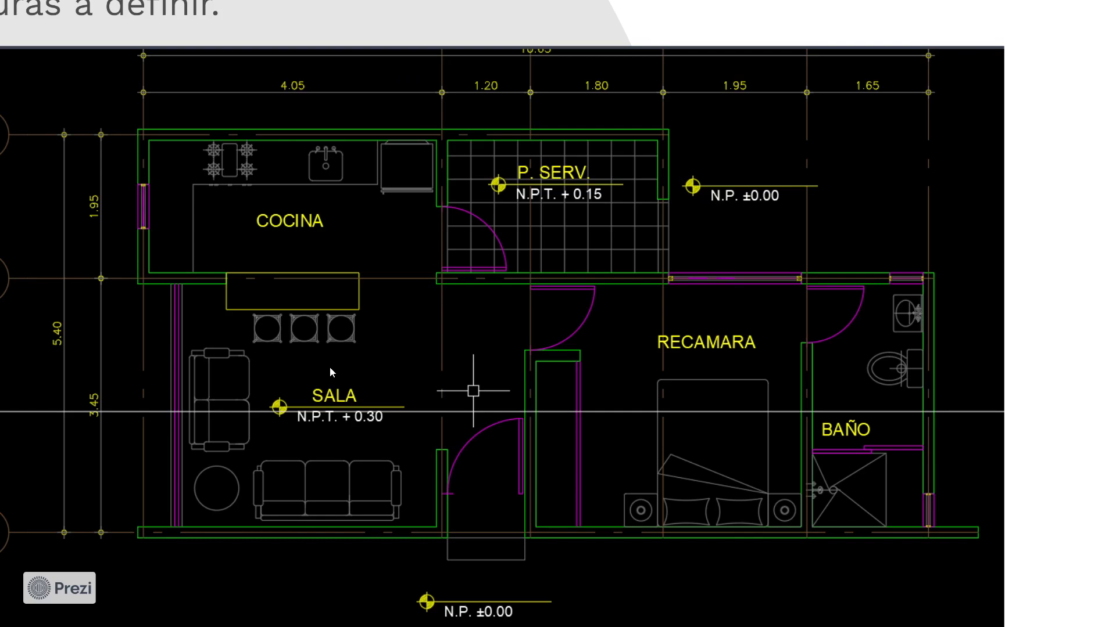
{"action": "key", "text": "Right"}
{"action": "key", "text": "Right"}
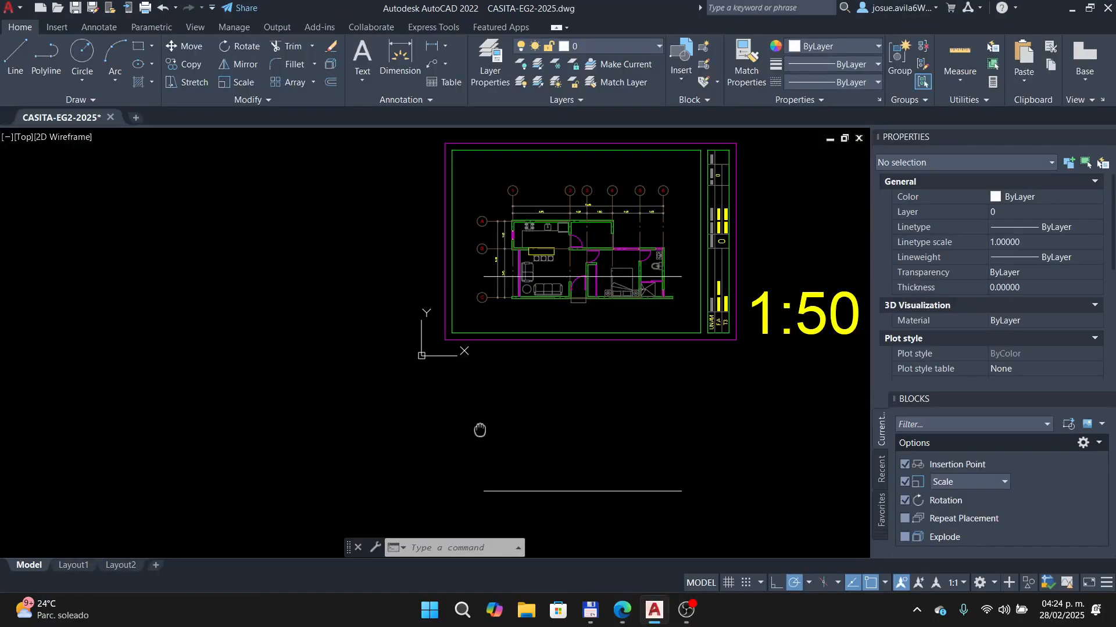
- Offset the copied ground line upward by 0.3 to mark the interior floor level
{"action": "middle_click_drag", "start_coordinate": [478, 428], "coordinate": [437, 394]}
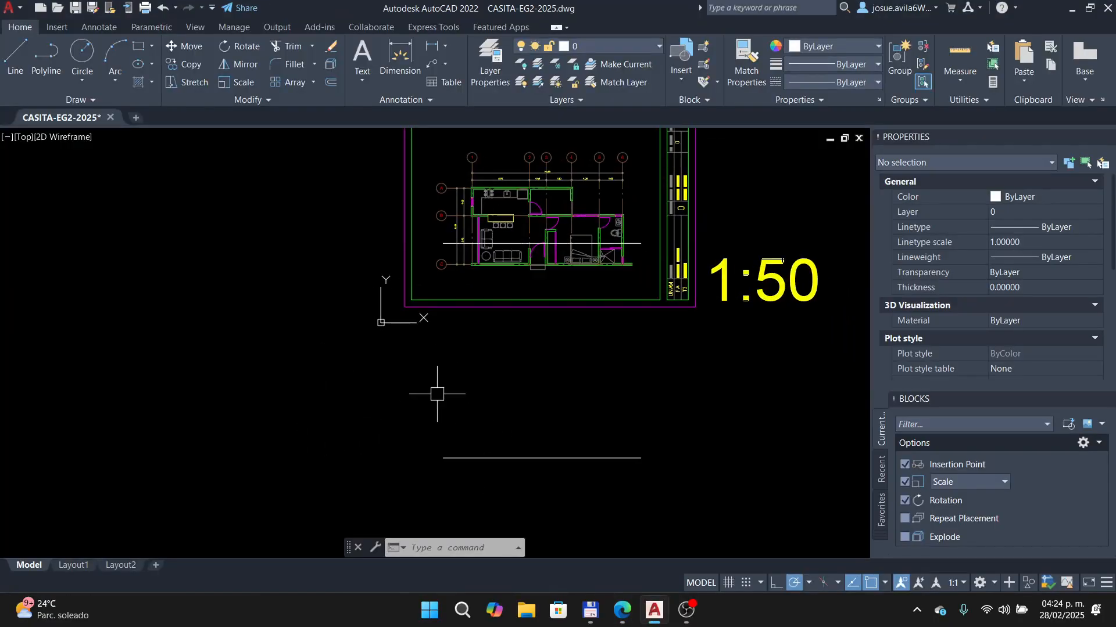
{"action": "type", "text": "o"}
{"action": "key", "text": "Return"}
{"action": "type", "text": ".3"}
{"action": "key", "text": "Return"}
{"action": "left_click", "coordinate": [577, 462]}
{"action": "left_click", "coordinate": [590, 418]}
{"action": "middle_click_drag", "start_coordinate": [585, 446], "coordinate": [612, 379]}
{"action": "scroll", "coordinate": [602, 381], "scroll_direction": "up", "scroll_amount": 6}
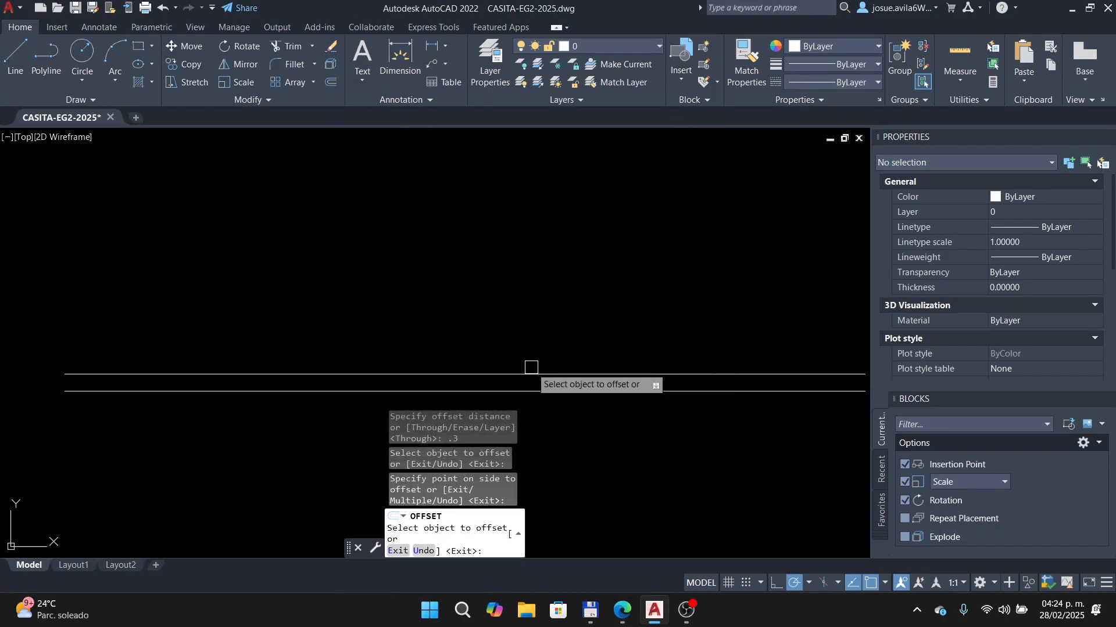
{"action": "key", "text": "Escape"}
{"action": "scroll", "coordinate": [537, 372], "scroll_direction": "down", "scroll_amount": 2}
{"action": "scroll", "coordinate": [401, 382], "scroll_direction": "up", "scroll_amount": 2}
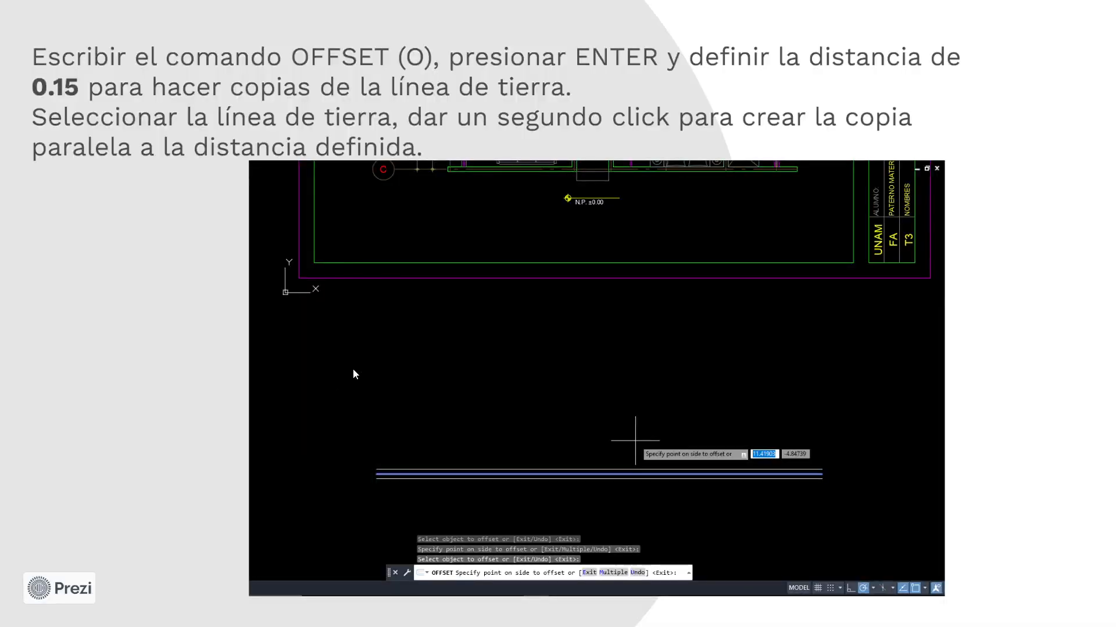
- Examine in the Prezi presentation how a projection line drops from the outer window face on the section line to the ground lines
{"action": "key", "text": "Right"}
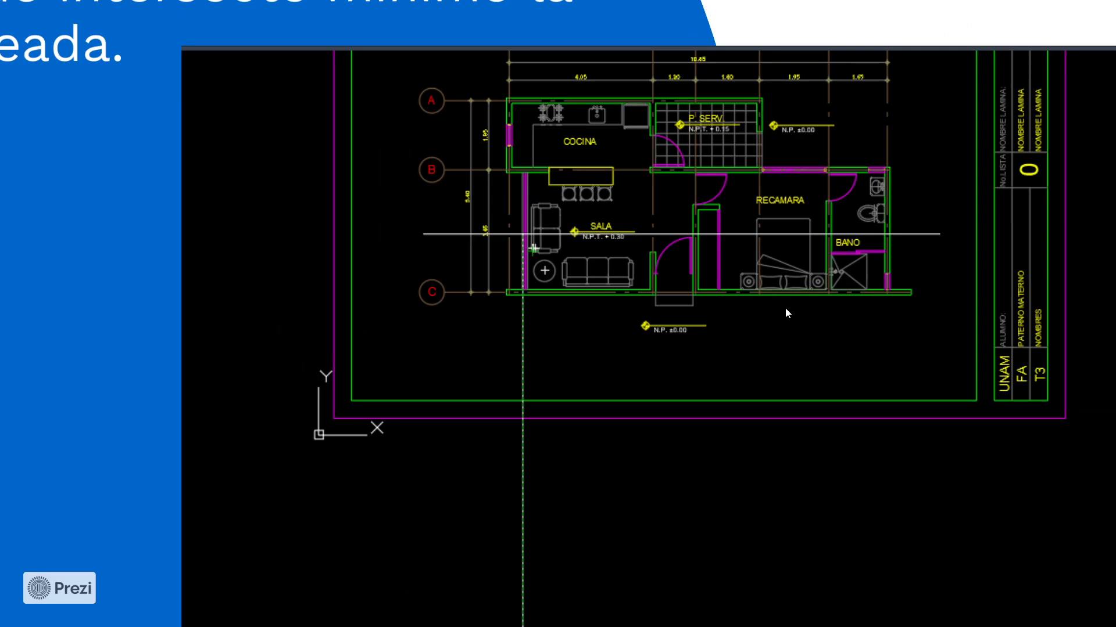
{"action": "scroll", "coordinate": [524, 235], "scroll_direction": "up", "scroll_amount": 5}
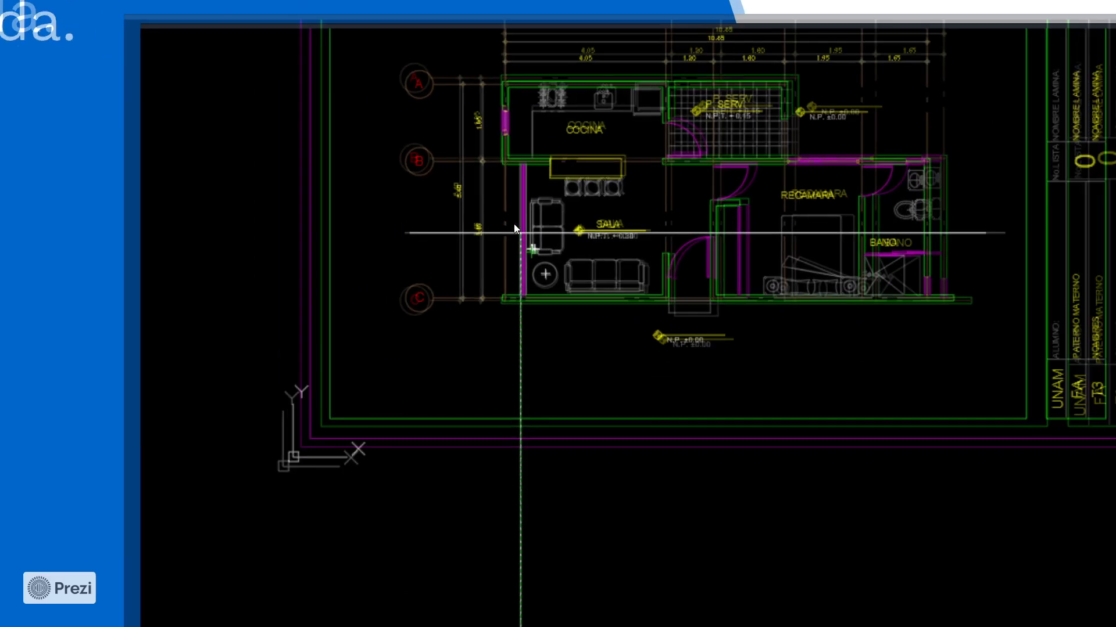
{"action": "scroll", "coordinate": [523, 247], "scroll_direction": "up", "scroll_amount": 5}
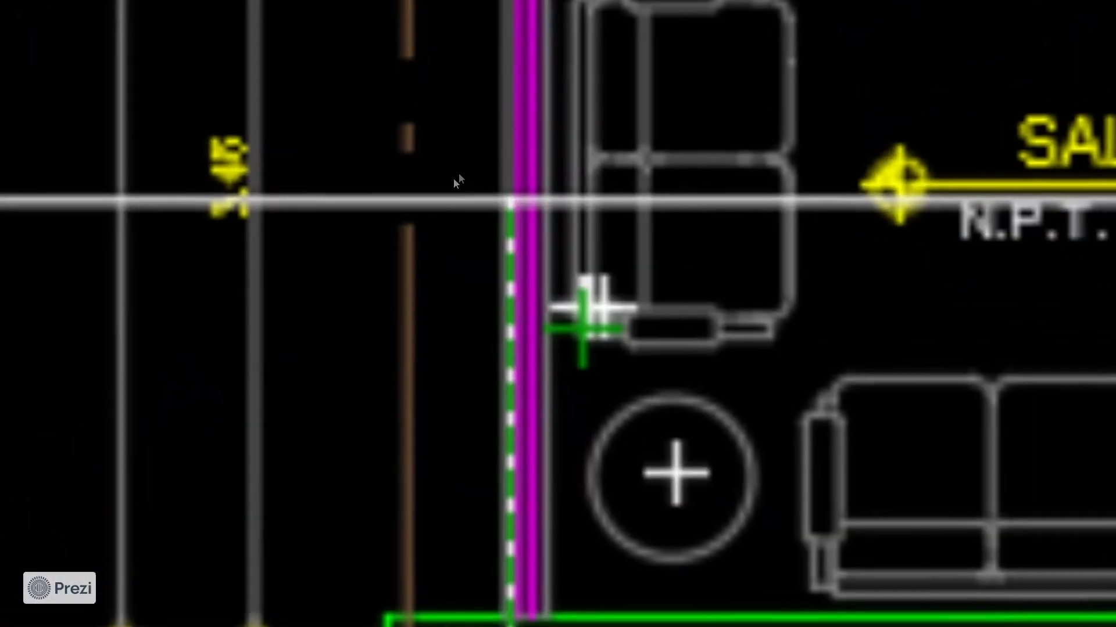
{"action": "scroll", "coordinate": [507, 189], "scroll_direction": "down", "scroll_amount": 3}
{"action": "scroll", "coordinate": [507, 190], "scroll_direction": "down", "scroll_amount": 2}
{"action": "scroll", "coordinate": [506, 191], "scroll_direction": "up", "scroll_amount": 4}
{"action": "scroll", "coordinate": [522, 155], "scroll_direction": "down", "scroll_amount": 6}
{"action": "left_click_drag", "start_coordinate": [521, 401], "coordinate": [509, 169]}
{"action": "scroll", "coordinate": [509, 163], "scroll_direction": "down", "scroll_amount": 2}
{"action": "scroll", "coordinate": [528, 338], "scroll_direction": "up", "scroll_amount": 3}
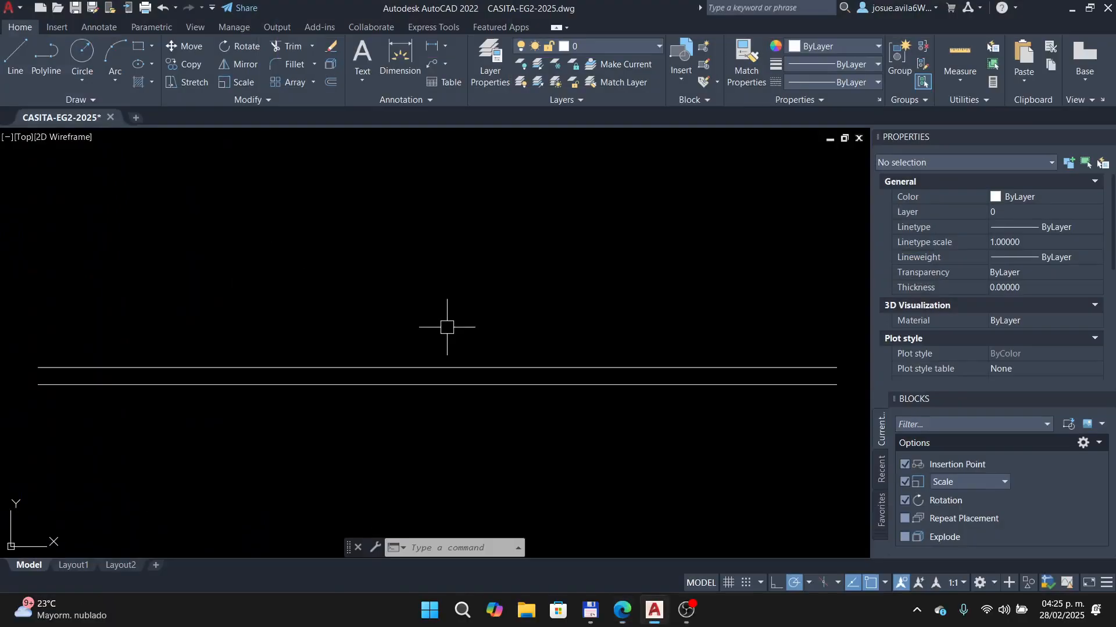
- Draw a vertical line from the section line's intersection with the sala window's outer face down past both ground lines
{"action": "type", "text": "l"}
{"action": "key", "text": "Return"}
{"action": "scroll", "coordinate": [458, 325], "scroll_direction": "down", "scroll_amount": 5}
{"action": "scroll", "coordinate": [407, 290], "scroll_direction": "up", "scroll_amount": 5}
{"action": "scroll", "coordinate": [392, 271], "scroll_direction": "up", "scroll_amount": 5}
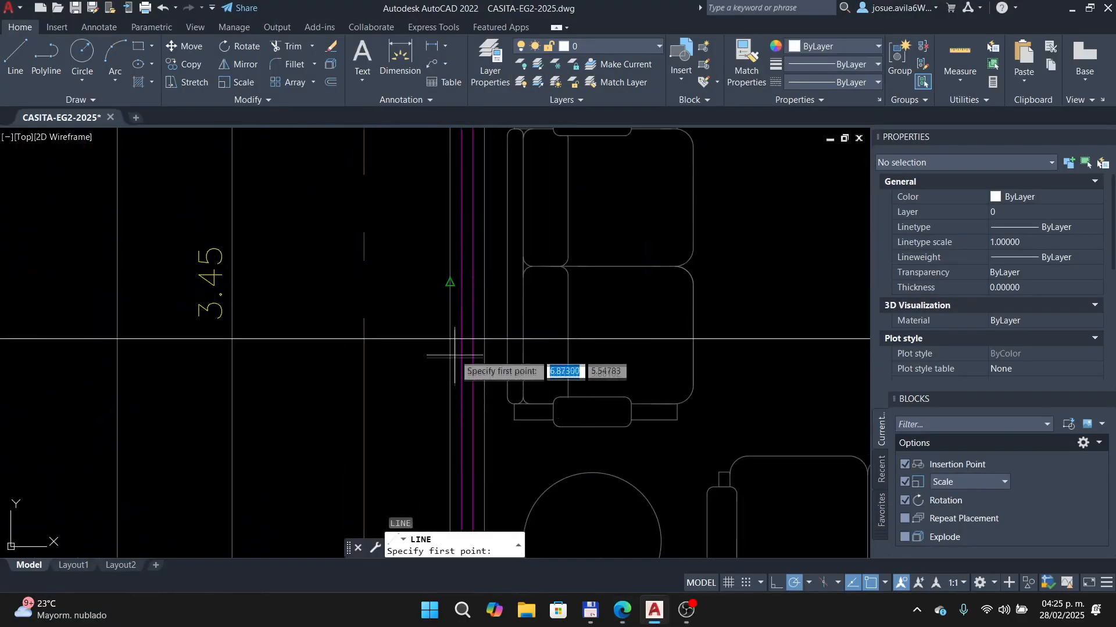
{"action": "left_click", "coordinate": [451, 339]}
{"action": "scroll", "coordinate": [453, 256], "scroll_direction": "down", "scroll_amount": 5}
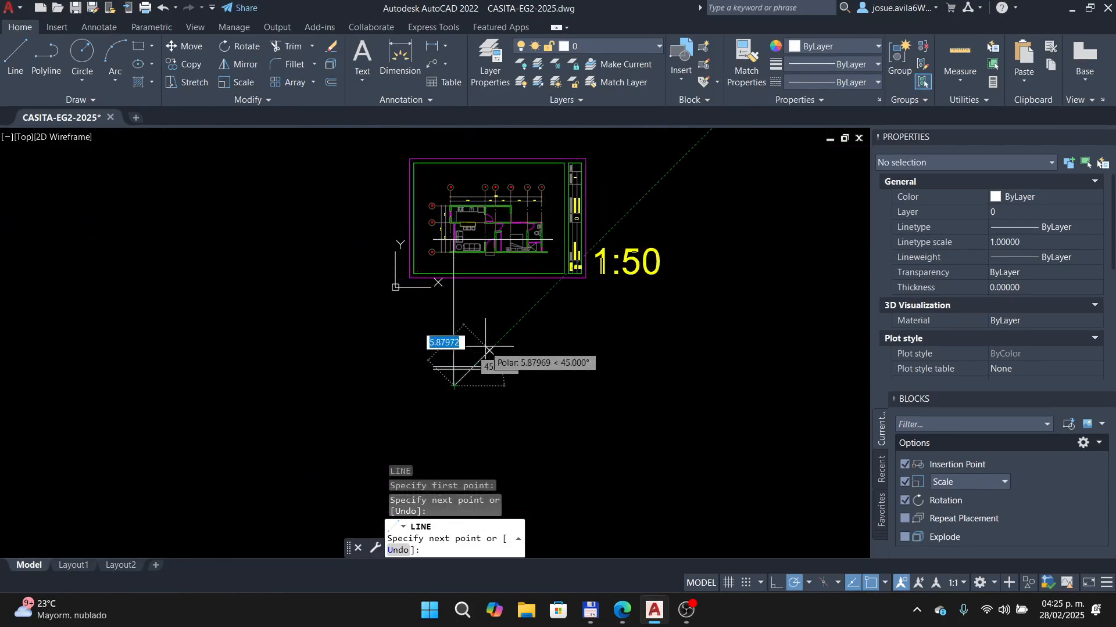
{"action": "key", "text": "Escape"}
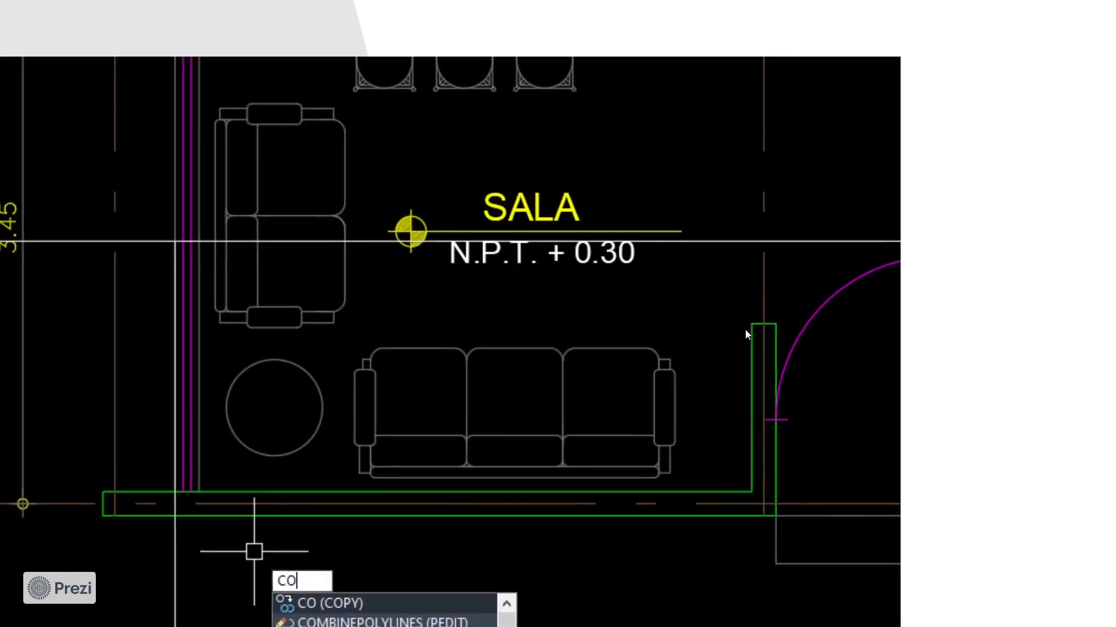
- Review the Prezi presentation's instructions for copying the projection line and advance the slide
{"action": "key", "text": "alt+Tab"}
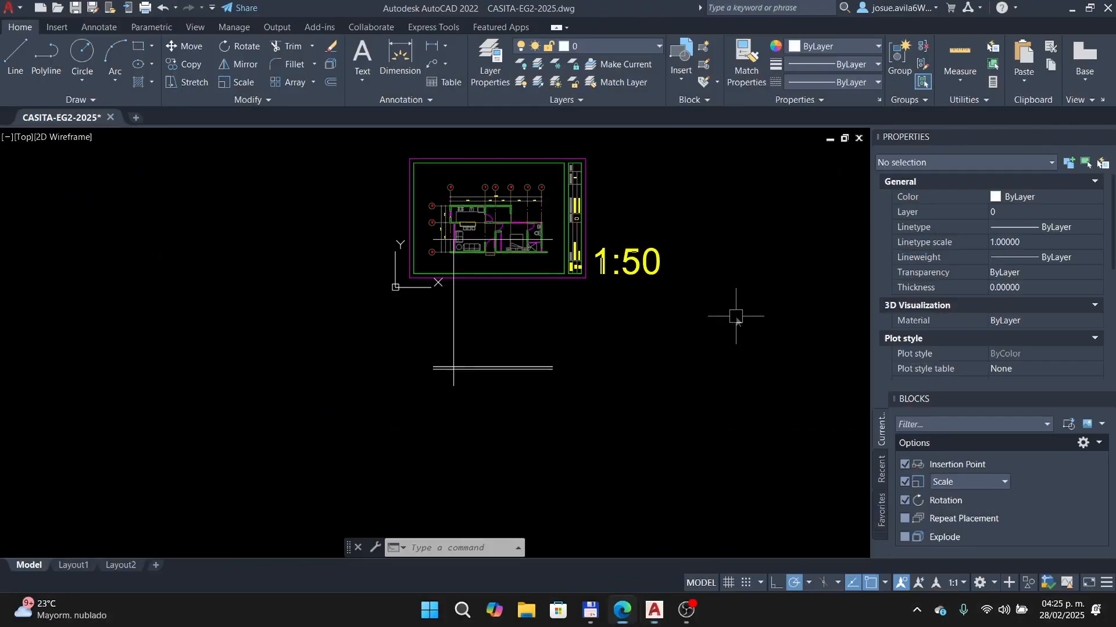
{"action": "key", "text": "alt+Tab"}
{"action": "key", "text": "Right"}
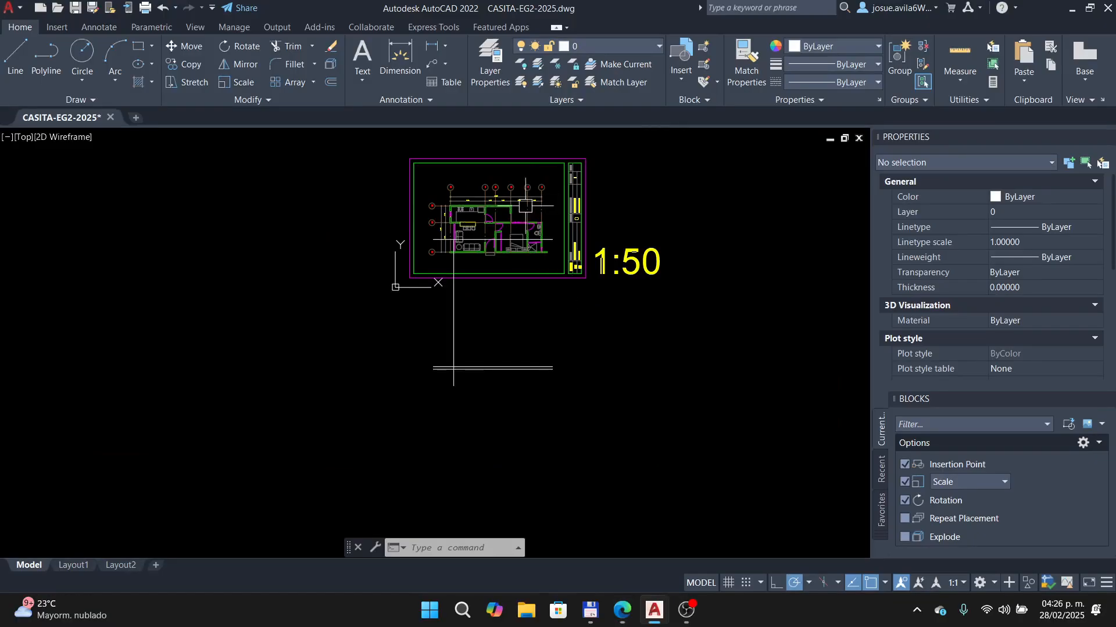
- Copy the vertical projection line from its upper endpoint to the inner face of the sala window
{"action": "scroll", "coordinate": [511, 221], "scroll_direction": "up", "scroll_amount": 5}
{"action": "middle_click_drag", "start_coordinate": [418, 264], "coordinate": [487, 279]}
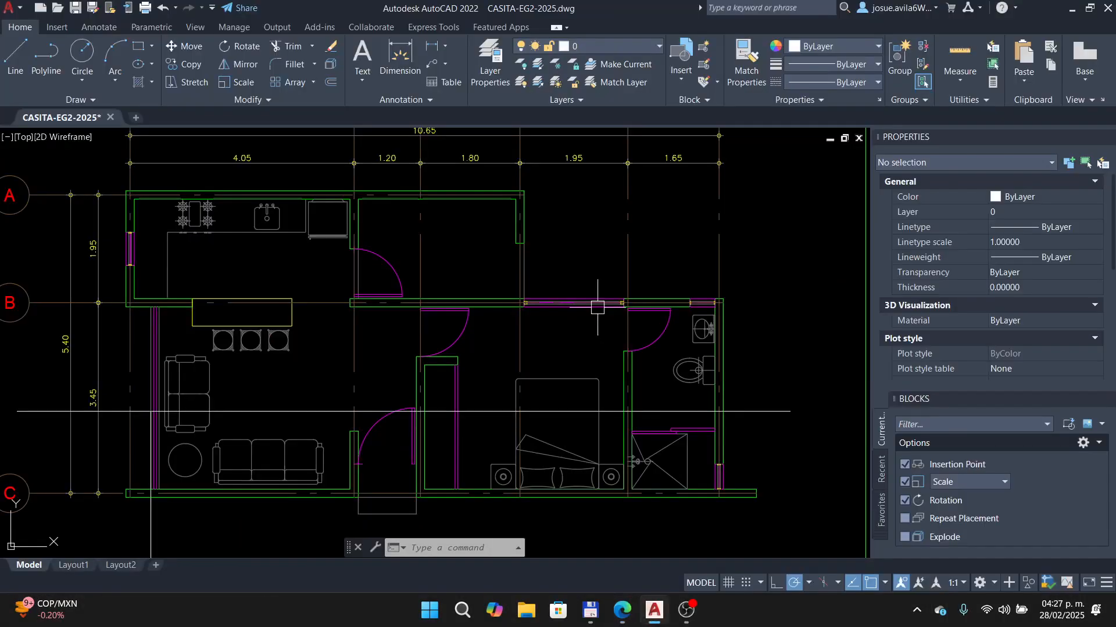
{"action": "type", "text": "co"}
{"action": "key", "text": "Return"}
{"action": "middle_click_drag", "start_coordinate": [269, 411], "coordinate": [359, 260]}
{"action": "left_click", "coordinate": [249, 399]}
{"action": "left_click", "coordinate": [229, 418]}
{"action": "key", "text": "Return"}
{"action": "scroll", "coordinate": [246, 283], "scroll_direction": "up", "scroll_amount": 8}
{"action": "middle_click_drag", "start_coordinate": [213, 129], "coordinate": [236, 257]}
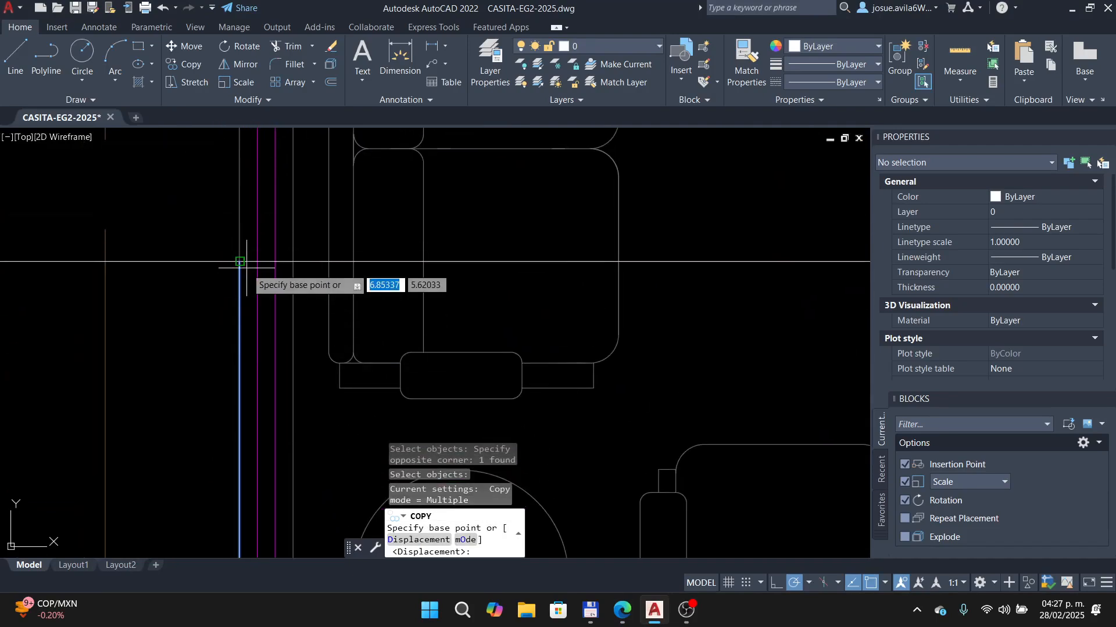
{"action": "left_click", "coordinate": [239, 261]}
{"action": "left_click", "coordinate": [293, 261]}
- Place further projection line copies at both faces of the entrance, closet, bathroom and right exterior walls, finishing the Copy command
{"action": "scroll", "coordinate": [293, 262], "scroll_direction": "down", "scroll_amount": 6}
{"action": "scroll", "coordinate": [588, 273], "scroll_direction": "up", "scroll_amount": 6}
{"action": "middle_click_drag", "start_coordinate": [588, 273], "coordinate": [461, 267]}
{"action": "left_click", "coordinate": [459, 344]}
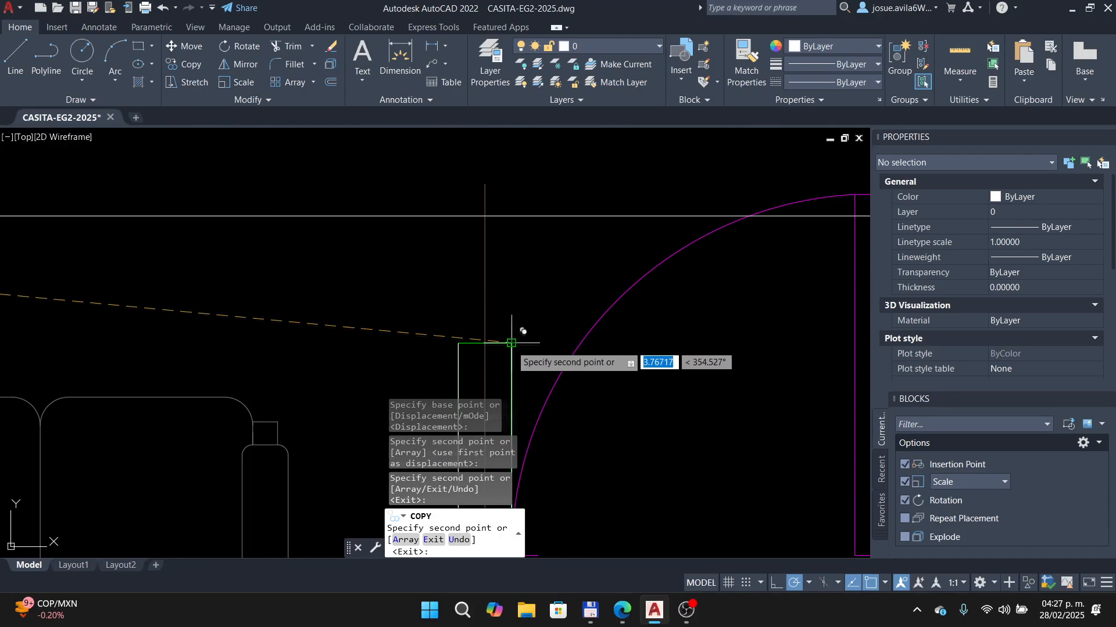
{"action": "scroll", "coordinate": [515, 331], "scroll_direction": "down", "scroll_amount": 5}
{"action": "scroll", "coordinate": [558, 319], "scroll_direction": "up", "scroll_amount": 5}
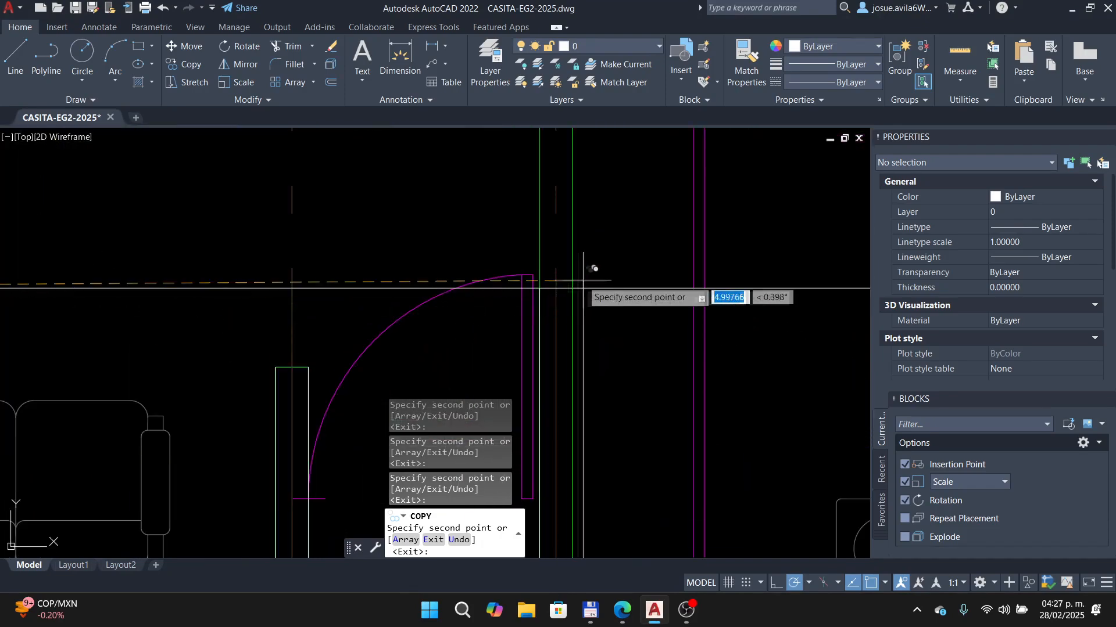
{"action": "scroll", "coordinate": [548, 281], "scroll_direction": "down", "scroll_amount": 5}
{"action": "scroll", "coordinate": [489, 265], "scroll_direction": "up", "scroll_amount": 5}
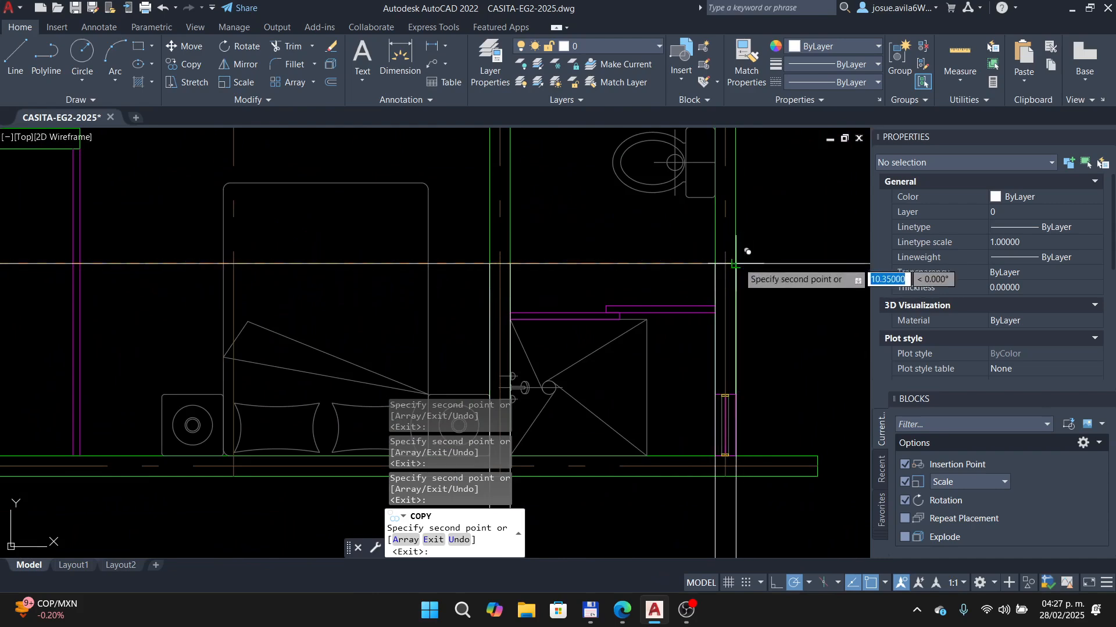
{"action": "scroll", "coordinate": [615, 266], "scroll_direction": "down", "scroll_amount": 4}
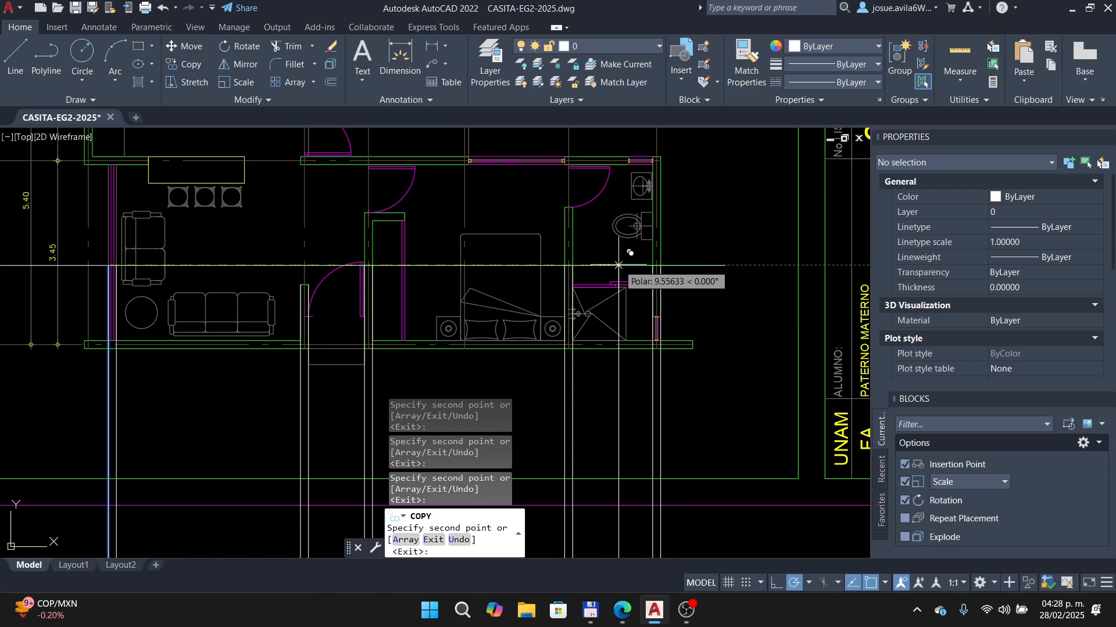
{"action": "key", "text": "Escape"}
- Switch to the Prezi presentation and advance to the instructions for trimming the ground lines
{"action": "key", "text": "alt+Tab"}
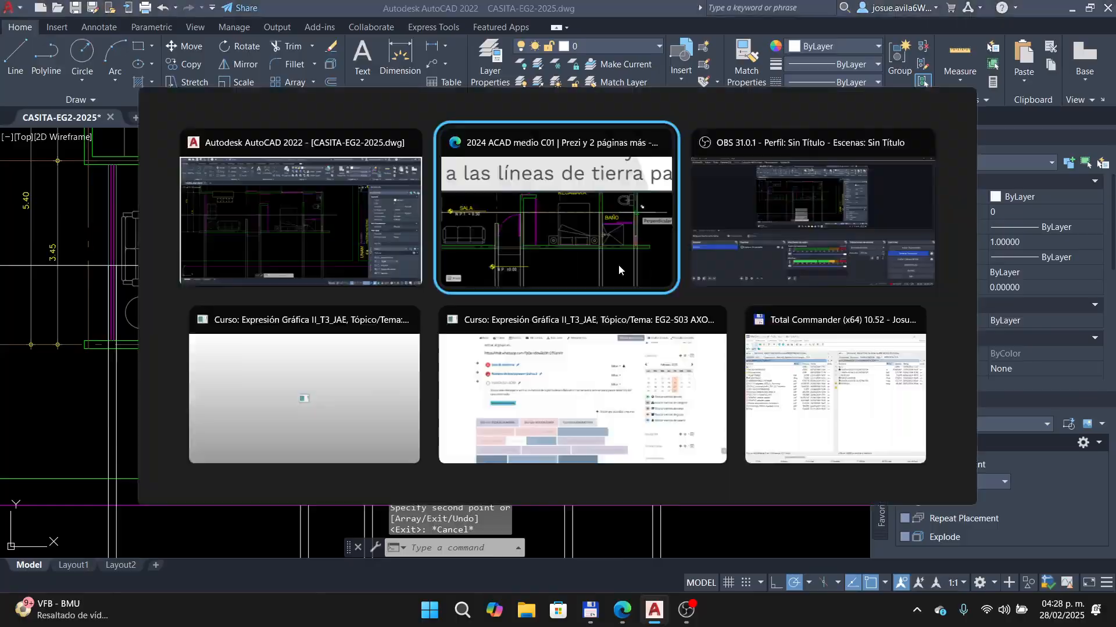
{"action": "key", "text": "Right"}
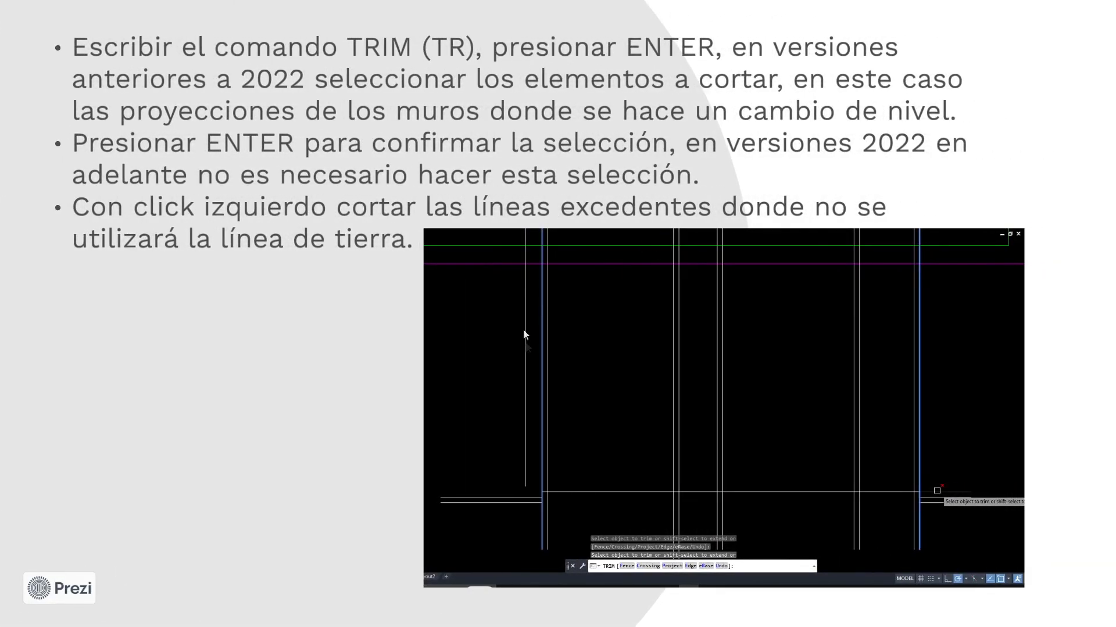
- Switch from the Prezi presentation back to the CASITA-EG2-2025 drawing in AutoCAD
{"action": "scroll", "coordinate": [585, 471], "scroll_direction": "up", "scroll_amount": 2}
{"action": "key", "text": "alt+Tab"}
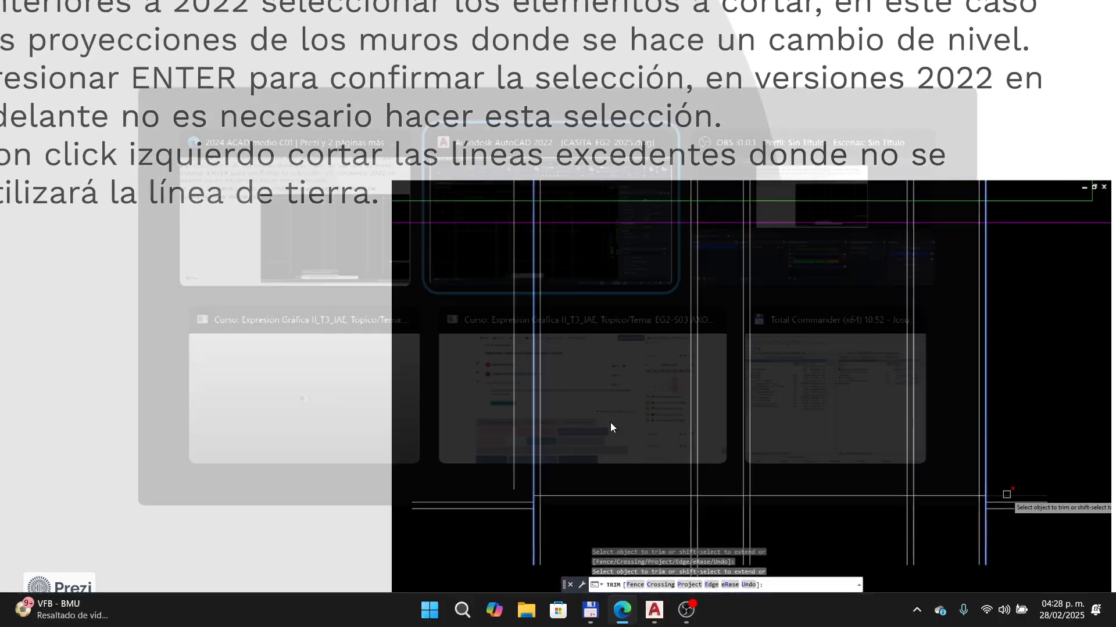
{"action": "left_click", "coordinate": [194, 288]}
{"action": "scroll", "coordinate": [234, 370], "scroll_direction": "down", "scroll_amount": 6}
{"action": "middle_click_drag", "start_coordinate": [368, 298], "coordinate": [383, 289]}
{"action": "scroll", "coordinate": [307, 327], "scroll_direction": "up", "scroll_amount": 2}
{"action": "scroll", "coordinate": [308, 326], "scroll_direction": "down", "scroll_amount": 2}
{"action": "middle_click_drag", "start_coordinate": [308, 326], "coordinate": [277, 373]}
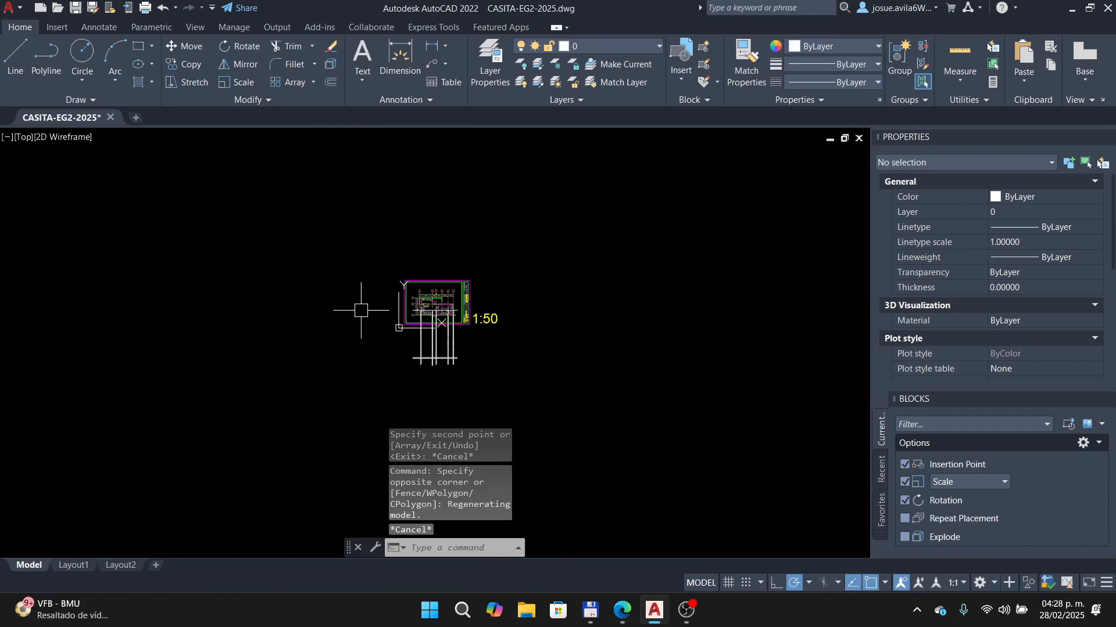
{"action": "type", "text": "RE"}
{"action": "key", "text": "Escape"}
{"action": "key", "text": "Escape"}
{"action": "scroll", "coordinate": [417, 332], "scroll_direction": "up", "scroll_amount": 6}
{"action": "scroll", "coordinate": [408, 200], "scroll_direction": "up", "scroll_amount": 9}
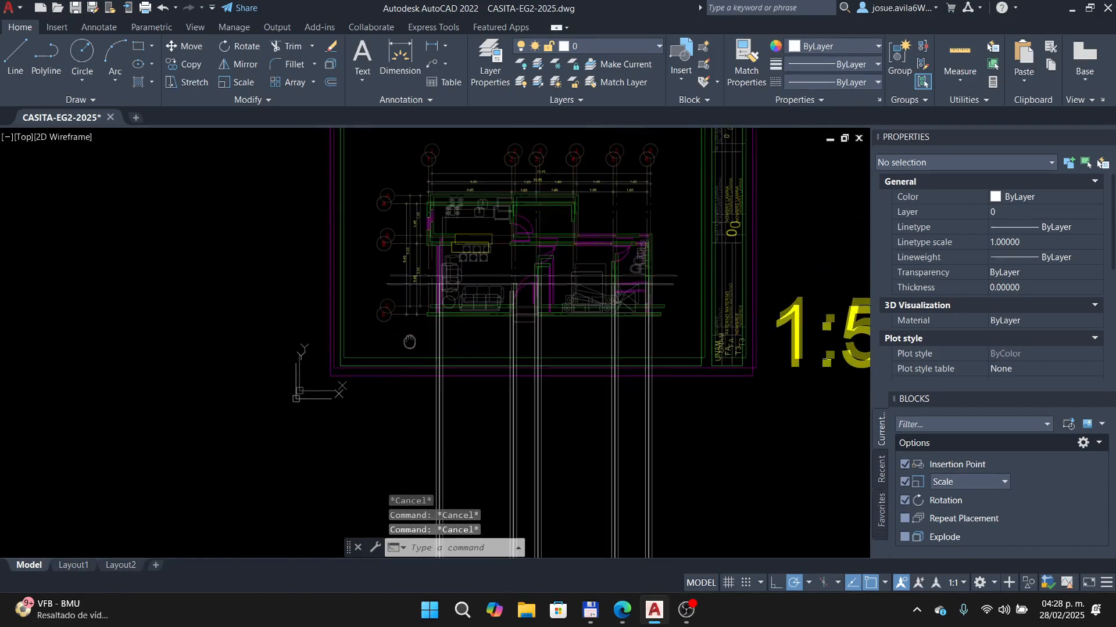
{"action": "type", "text": "CO"}
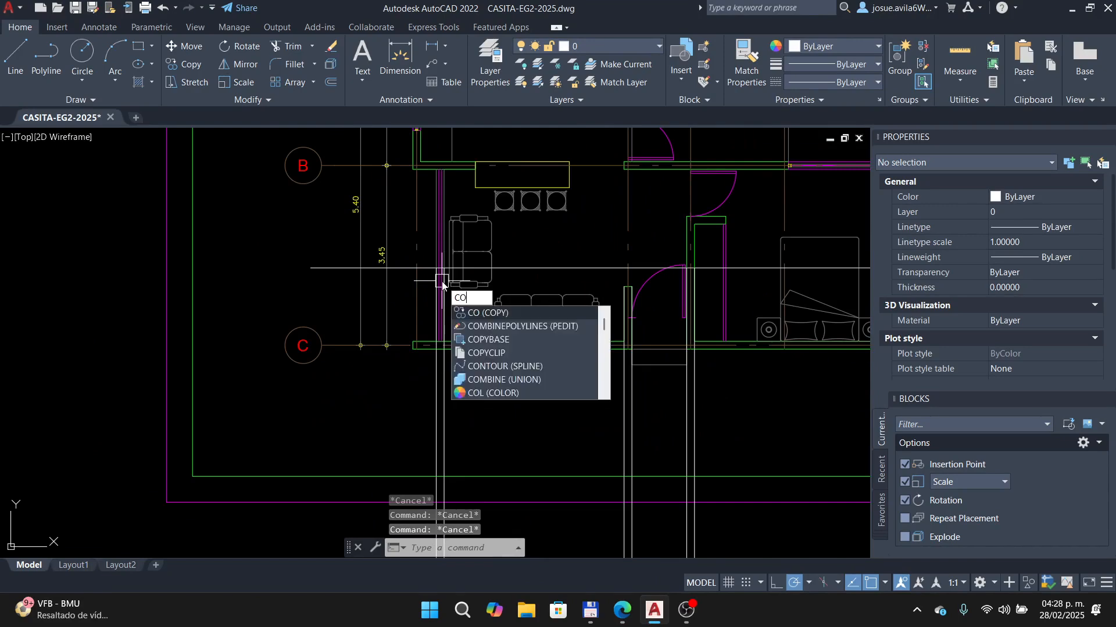
{"action": "key", "text": "Escape"}
{"action": "scroll", "coordinate": [409, 259], "scroll_direction": "up", "scroll_amount": 2}
{"action": "middle_click_drag", "start_coordinate": [410, 258], "coordinate": [410, 315]}
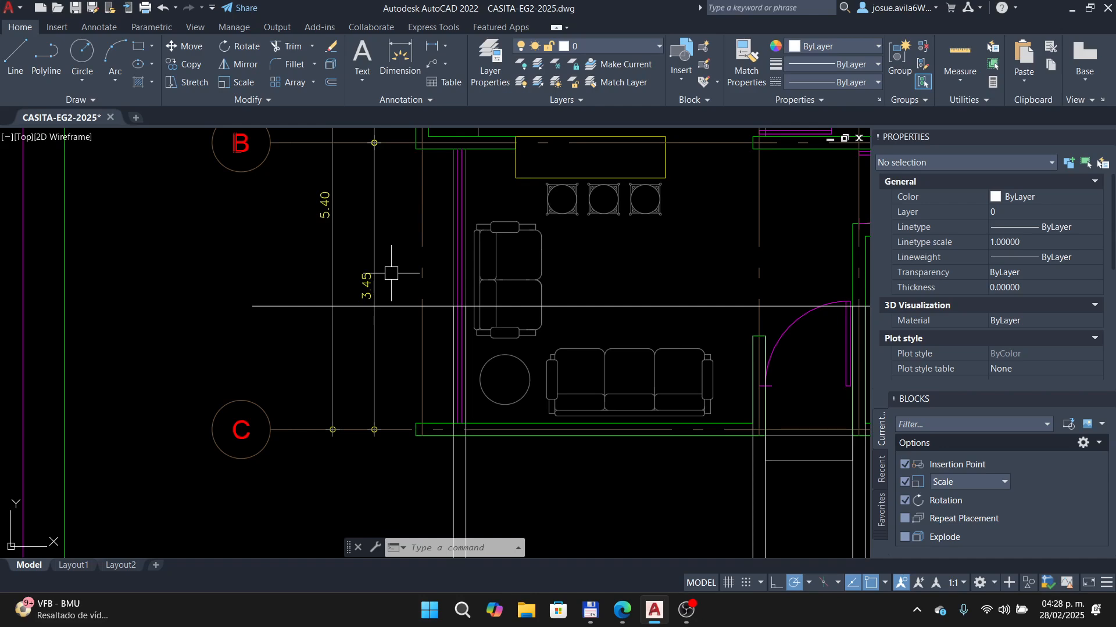
- Copy the outer projection line of the sala window from its upper endpoint to the outer wall corner near axis B
{"action": "type", "text": "co"}
{"action": "key", "text": "Return"}
{"action": "left_click", "coordinate": [457, 466]}
{"action": "scroll", "coordinate": [441, 375], "scroll_direction": "up", "scroll_amount": 2}
{"action": "key", "text": "Return"}
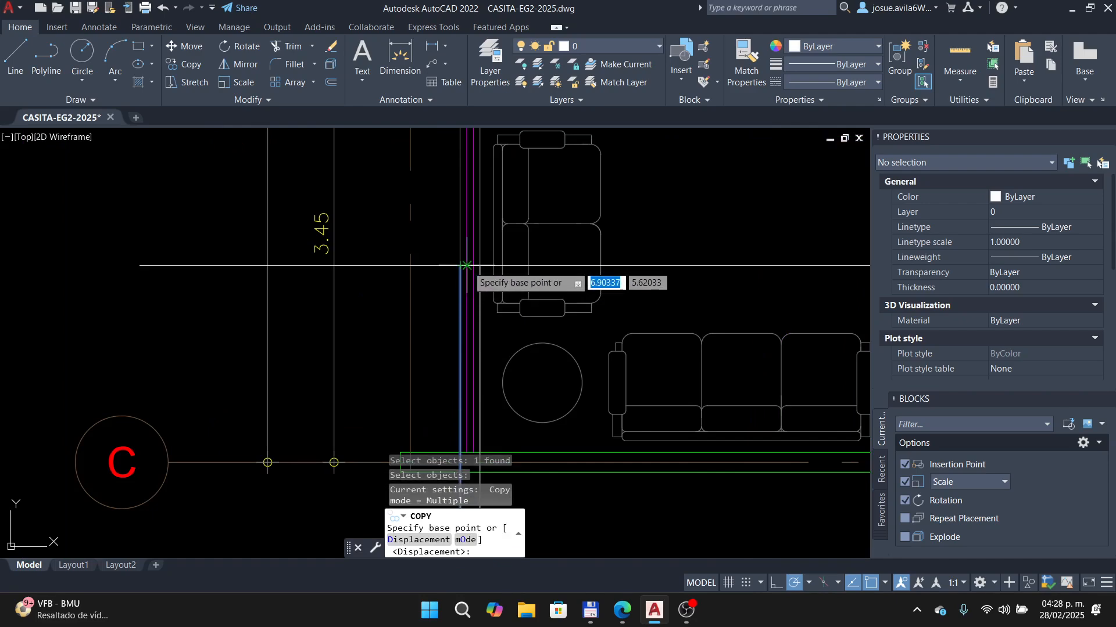
{"action": "scroll", "coordinate": [465, 259], "scroll_direction": "up", "scroll_amount": 3}
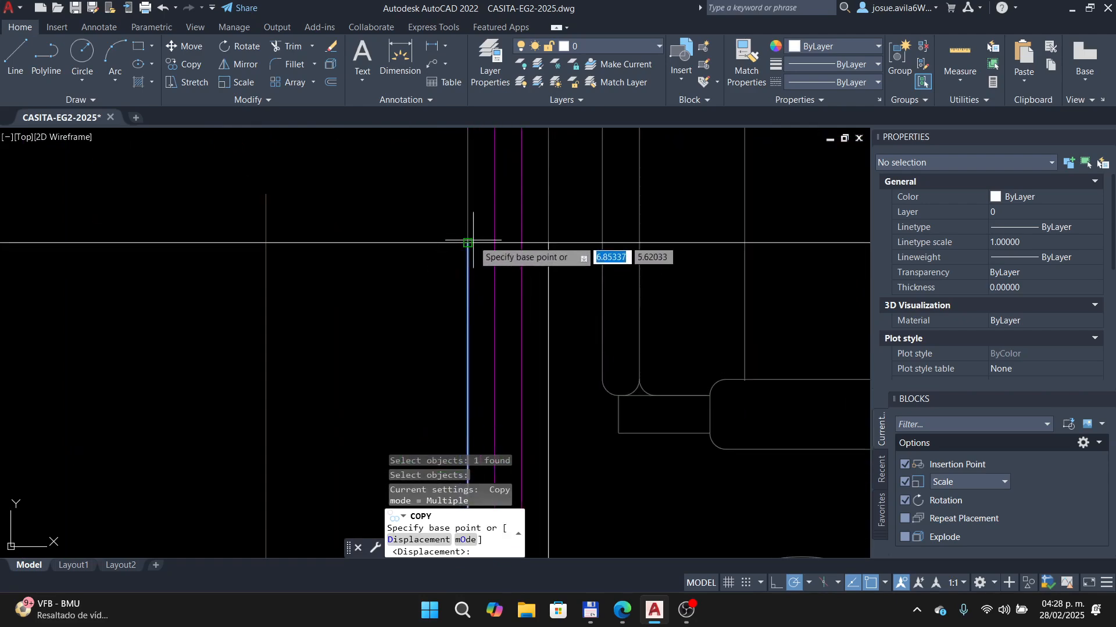
{"action": "left_click", "coordinate": [468, 243]}
{"action": "scroll", "coordinate": [469, 243], "scroll_direction": "down", "scroll_amount": 3}
{"action": "scroll", "coordinate": [435, 232], "scroll_direction": "up", "scroll_amount": 4}
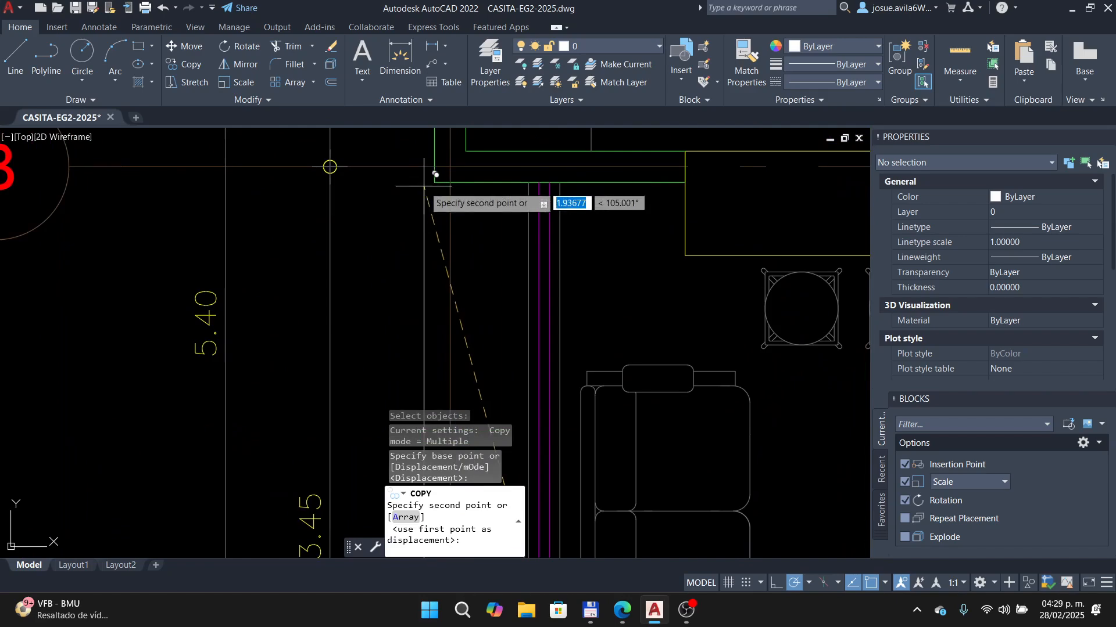
{"action": "left_click", "coordinate": [425, 186]}
{"action": "scroll", "coordinate": [421, 197], "scroll_direction": "down", "scroll_amount": 4}
{"action": "scroll", "coordinate": [418, 212], "scroll_direction": "up", "scroll_amount": 3}
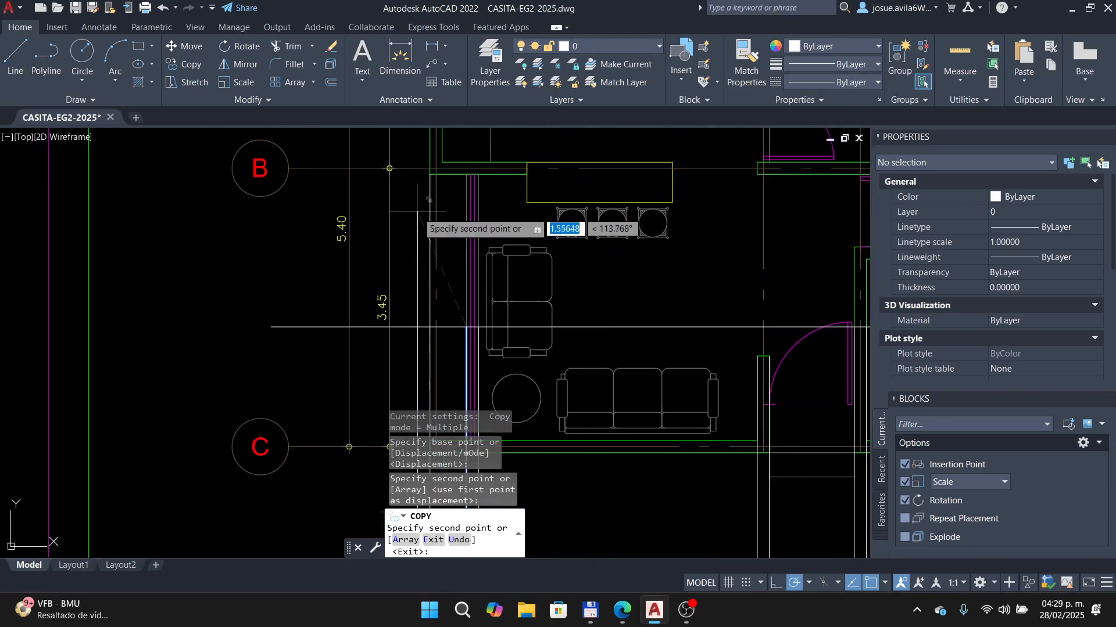
{"action": "scroll", "coordinate": [377, 244], "scroll_direction": "down", "scroll_amount": 2}
{"action": "key", "text": "Escape"}
- Consult the trimming instructions in the Prezi presentation and return to the AutoCAD drawing
{"action": "scroll", "coordinate": [349, 256], "scroll_direction": "down", "scroll_amount": 5}
{"action": "scroll", "coordinate": [410, 334], "scroll_direction": "up", "scroll_amount": 6}
{"action": "scroll", "coordinate": [407, 325], "scroll_direction": "down", "scroll_amount": 3}
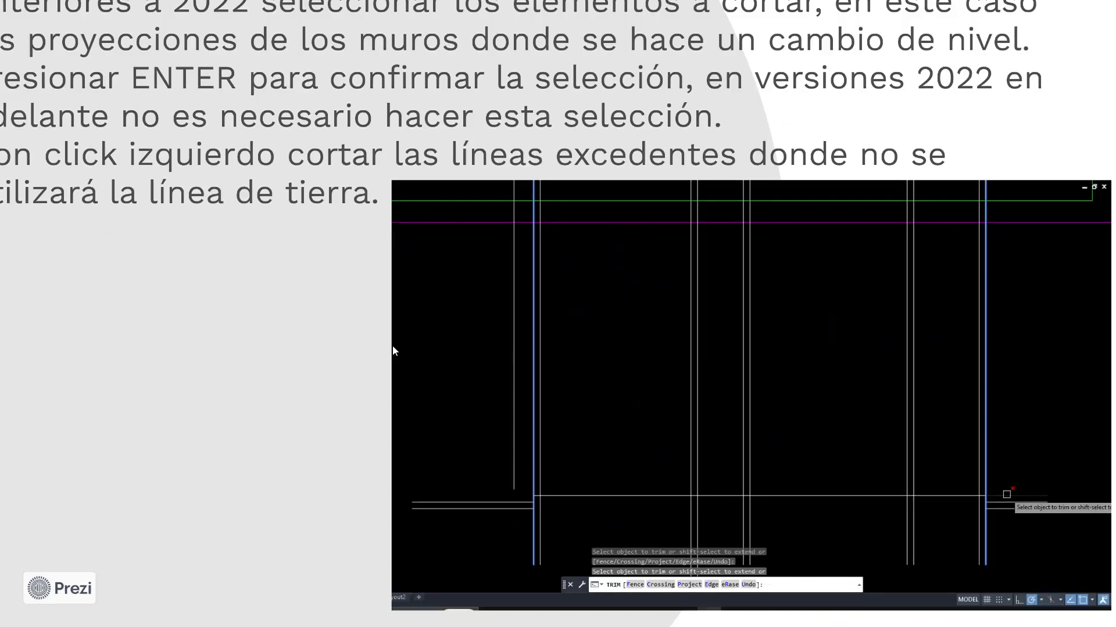
{"action": "key", "text": "Right"}
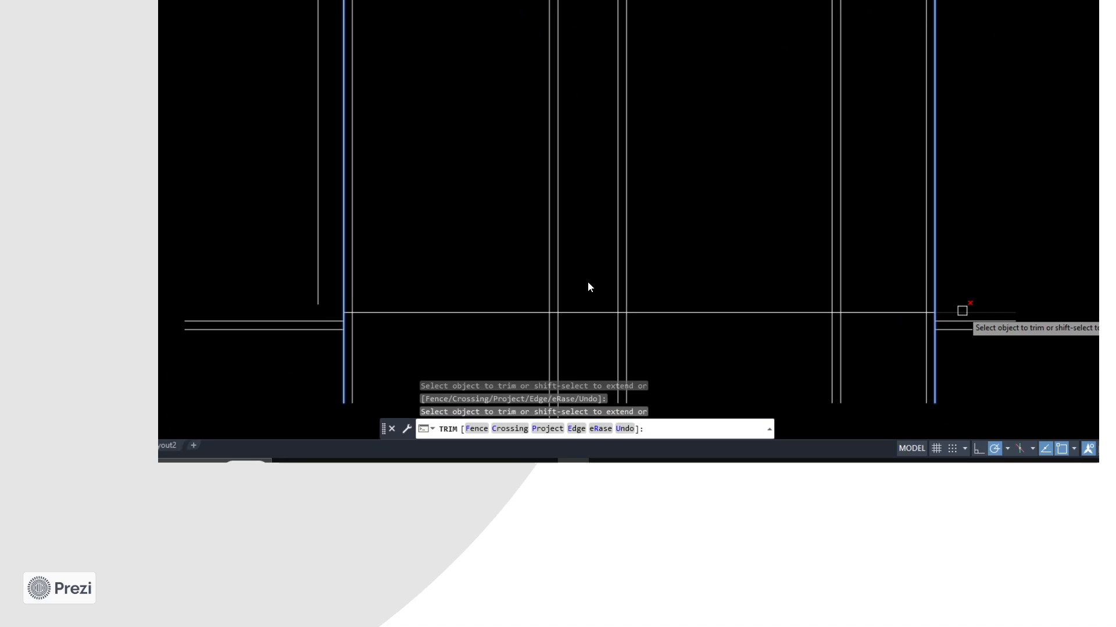
{"action": "key", "text": "alt+Tab"}
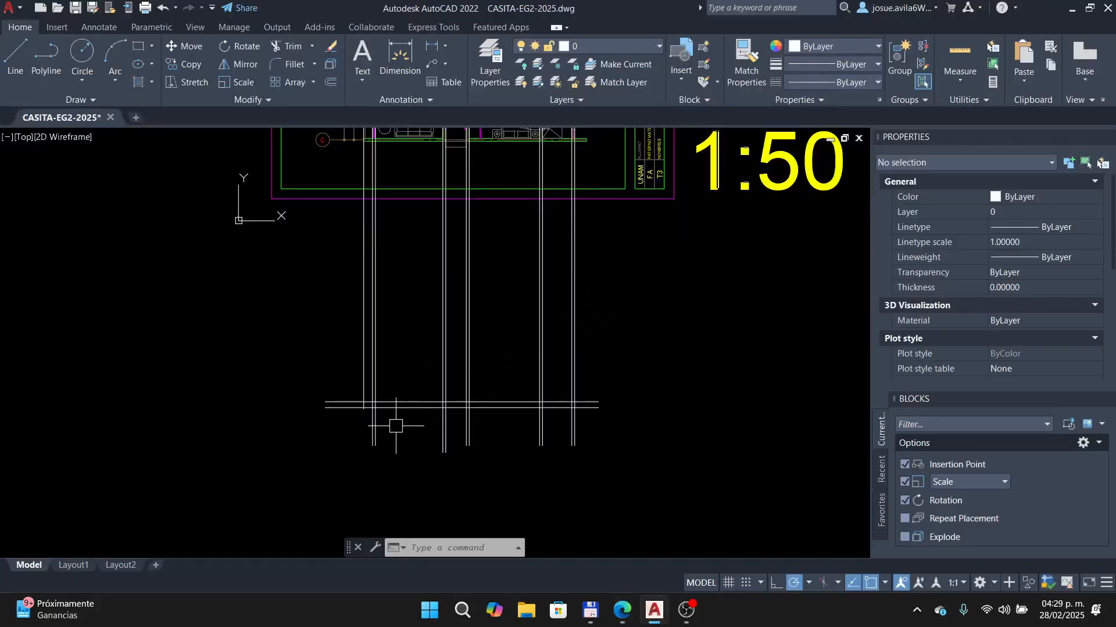
- Trim the upper level line between the outermost left projection and the sala window wall, and beyond the right exterior wall
{"action": "type", "text": "tr"}
{"action": "key", "text": "Return"}
{"action": "scroll", "coordinate": [393, 386], "scroll_direction": "down", "scroll_amount": 3}
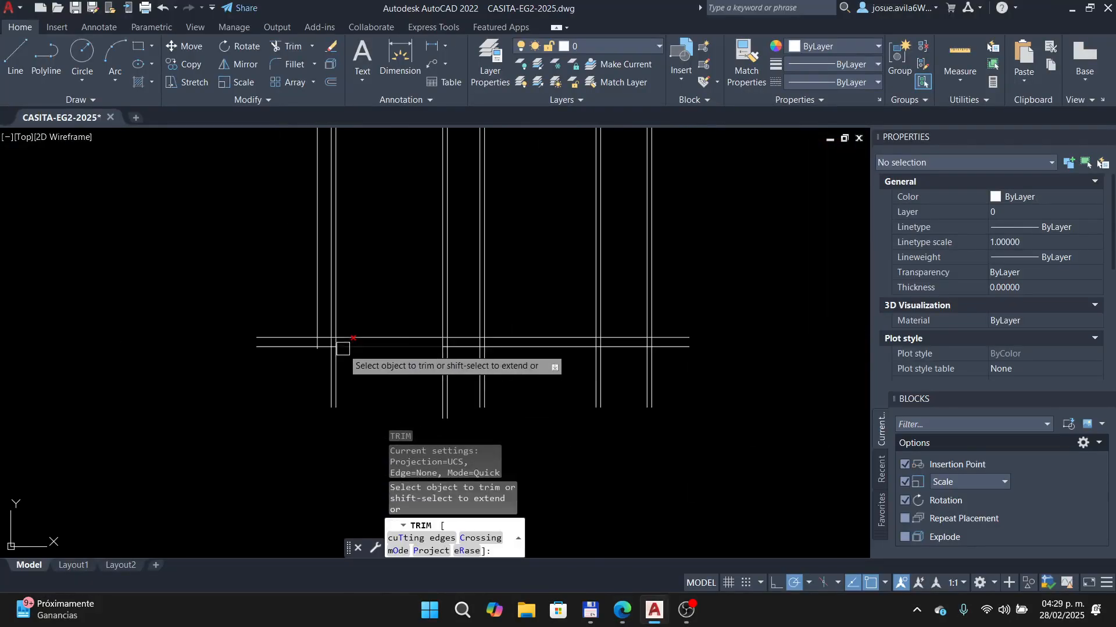
{"action": "scroll", "coordinate": [420, 347], "scroll_direction": "up", "scroll_amount": 3}
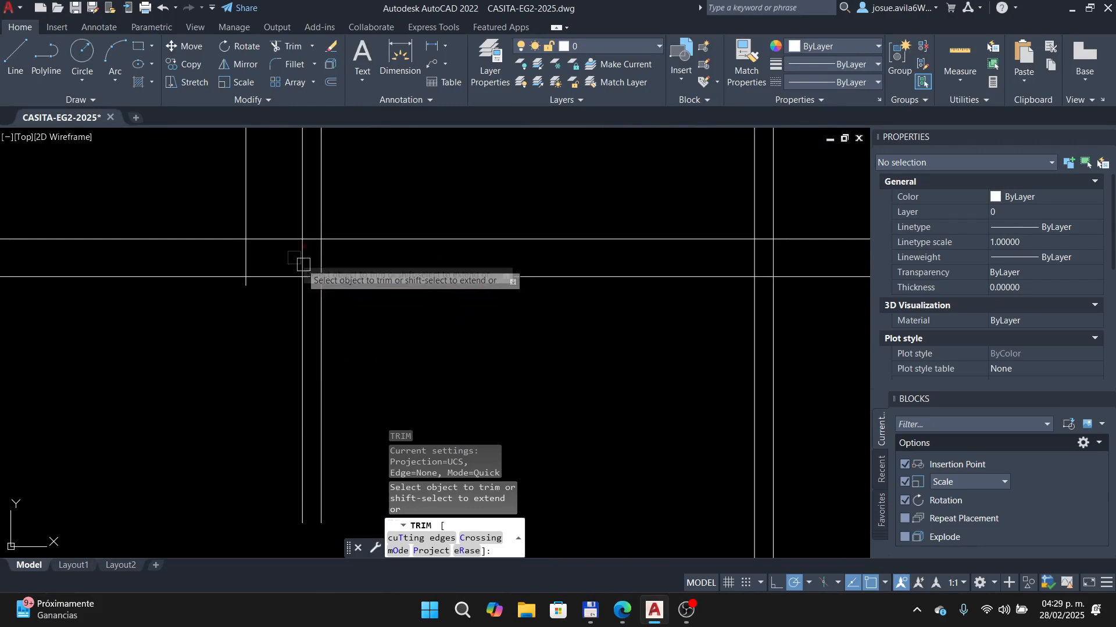
{"action": "scroll", "coordinate": [285, 244], "scroll_direction": "down", "scroll_amount": 2}
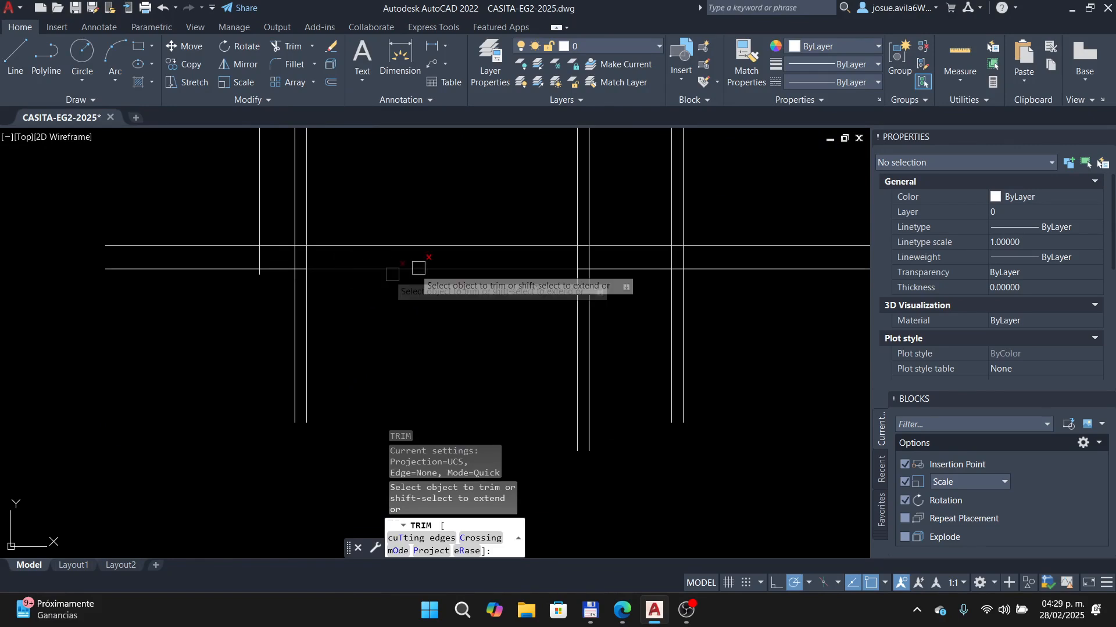
{"action": "scroll", "coordinate": [401, 274], "scroll_direction": "down", "scroll_amount": 3}
{"action": "scroll", "coordinate": [416, 282], "scroll_direction": "up", "scroll_amount": 2}
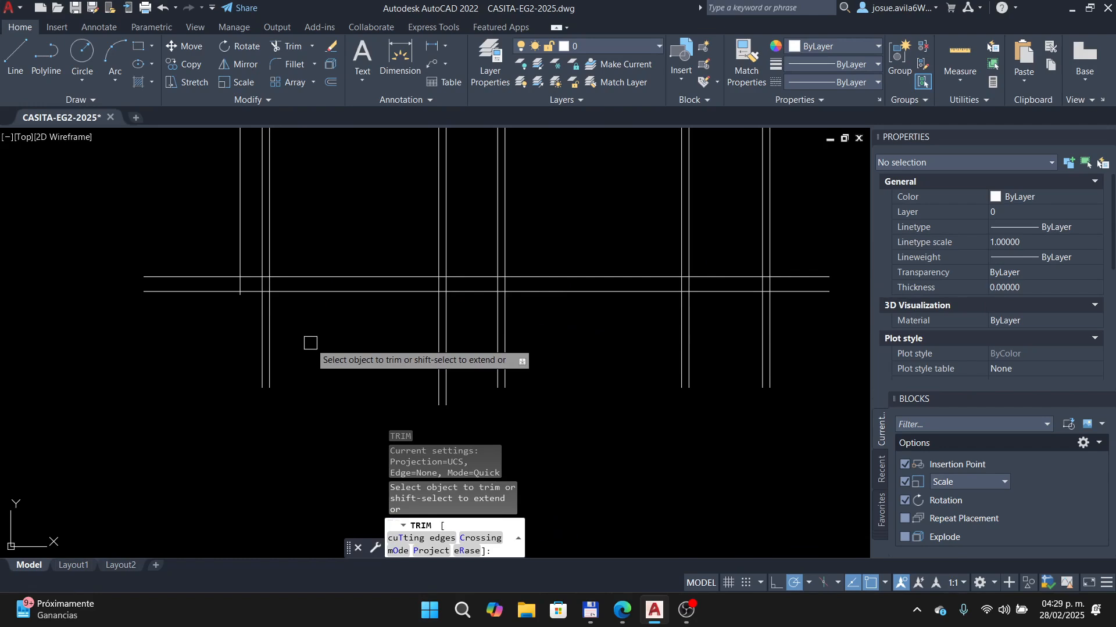
{"action": "scroll", "coordinate": [310, 343], "scroll_direction": "up", "scroll_amount": 6}
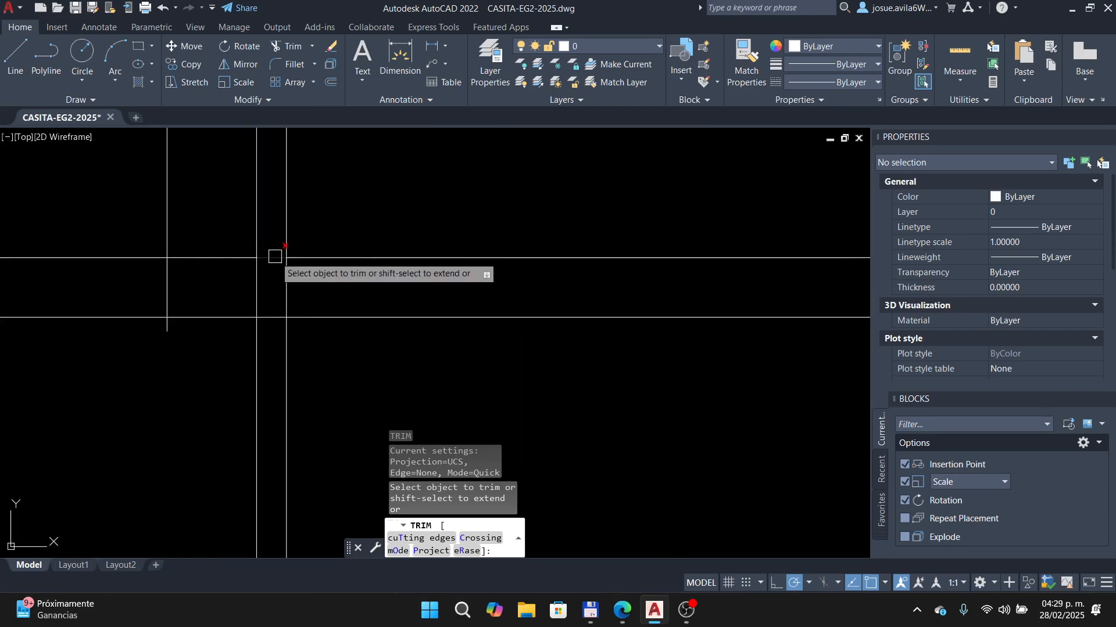
{"action": "left_click", "coordinate": [225, 262]}
{"action": "scroll", "coordinate": [190, 283], "scroll_direction": "down", "scroll_amount": 6}
{"action": "middle_click_drag", "start_coordinate": [460, 297], "coordinate": [331, 297]}
{"action": "scroll", "coordinate": [536, 294], "scroll_direction": "up", "scroll_amount": 4}
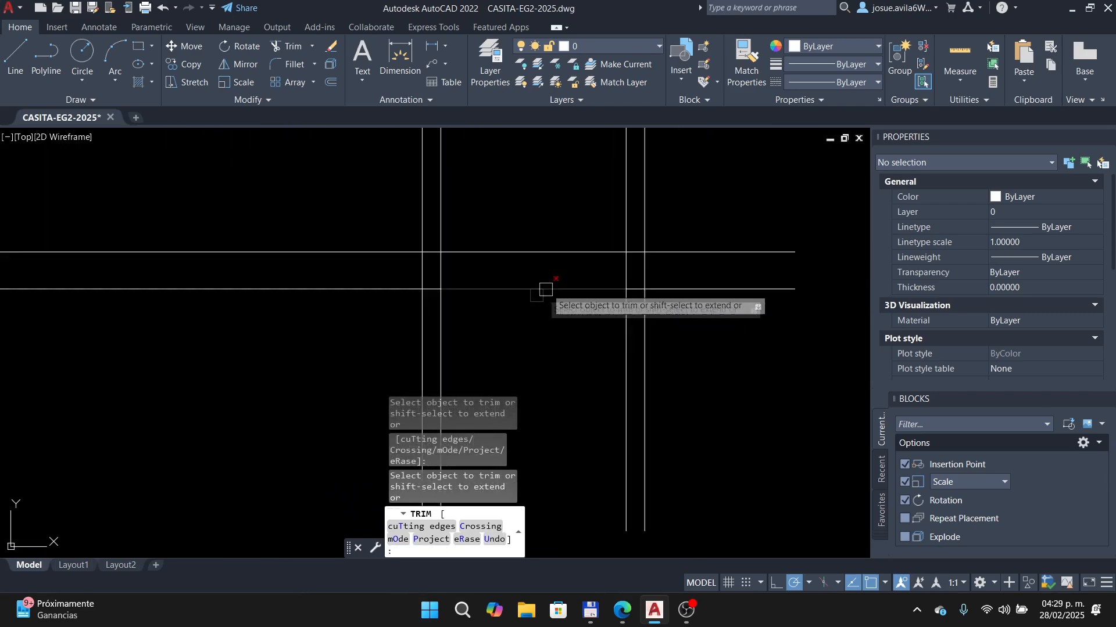
{"action": "left_click", "coordinate": [668, 250]}
{"action": "scroll", "coordinate": [765, 351], "scroll_direction": "down", "scroll_amount": 2}
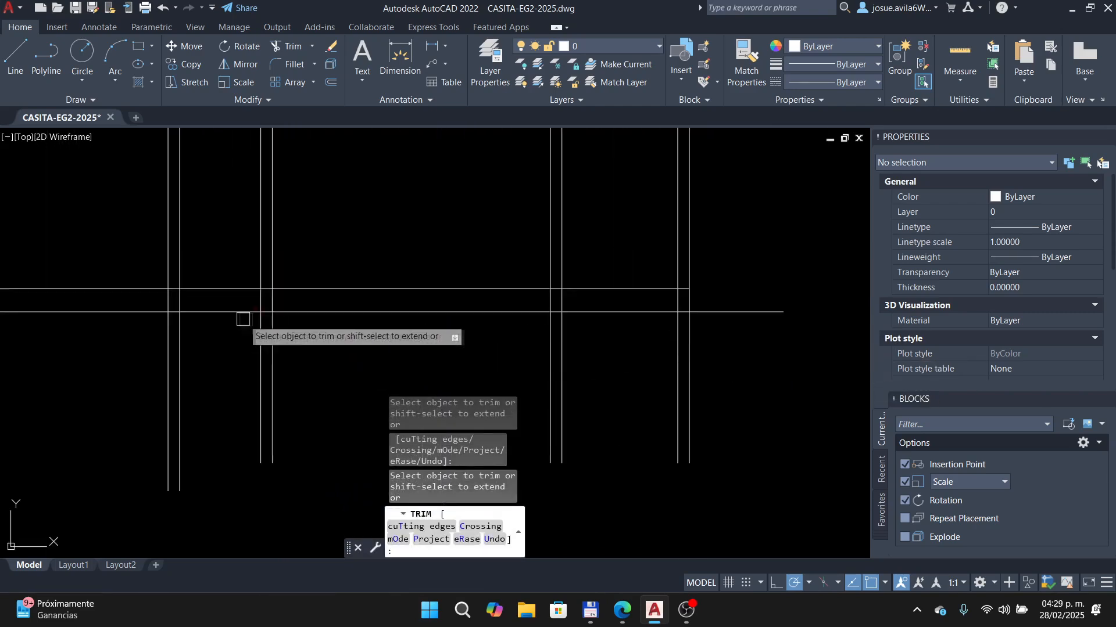
- Trim the lower ground line between the faces of the entrance wall and of the right exterior wall
{"action": "scroll", "coordinate": [189, 314], "scroll_direction": "up", "scroll_amount": 6}
{"action": "left_click", "coordinate": [138, 317]}
{"action": "scroll", "coordinate": [110, 346], "scroll_direction": "down", "scroll_amount": 2}
{"action": "scroll", "coordinate": [476, 388], "scroll_direction": "down", "scroll_amount": 3}
{"action": "middle_click_drag", "start_coordinate": [729, 366], "coordinate": [421, 304]}
{"action": "scroll", "coordinate": [421, 304], "scroll_direction": "down", "scroll_amount": 1}
{"action": "scroll", "coordinate": [658, 298], "scroll_direction": "up", "scroll_amount": 4}
{"action": "left_click", "coordinate": [695, 303]}
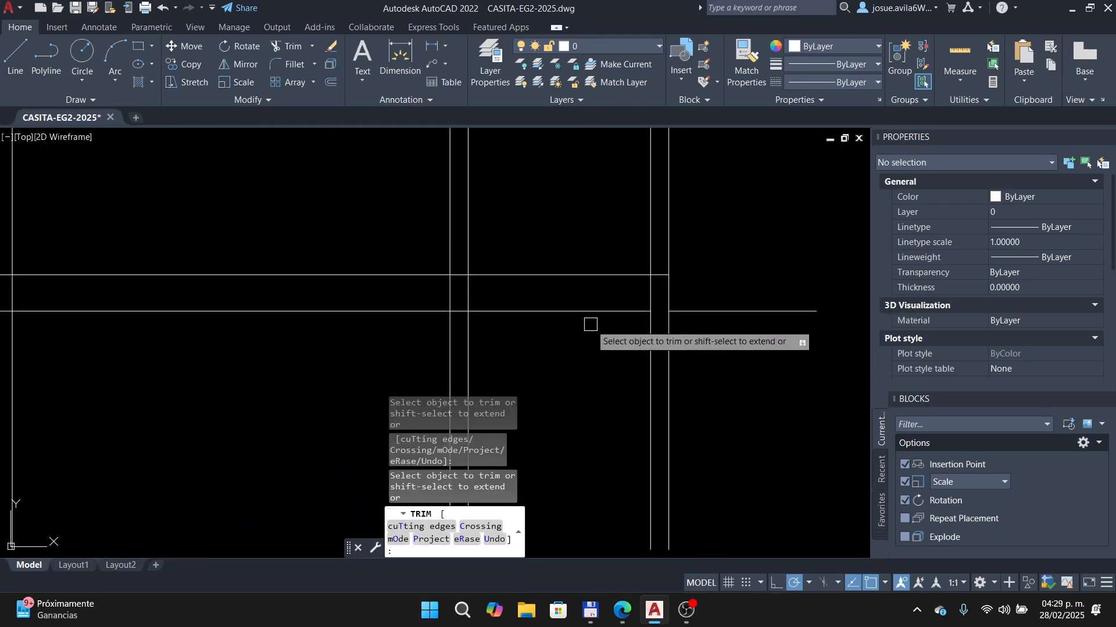
{"action": "key", "text": "Escape"}
- Delete the lower ground line segment running from the entrance wall to the right exterior wall
{"action": "scroll", "coordinate": [590, 323], "scroll_direction": "down", "scroll_amount": 3}
{"action": "left_click", "coordinate": [442, 319]}
{"action": "middle_click_drag", "start_coordinate": [341, 344], "coordinate": [435, 351]}
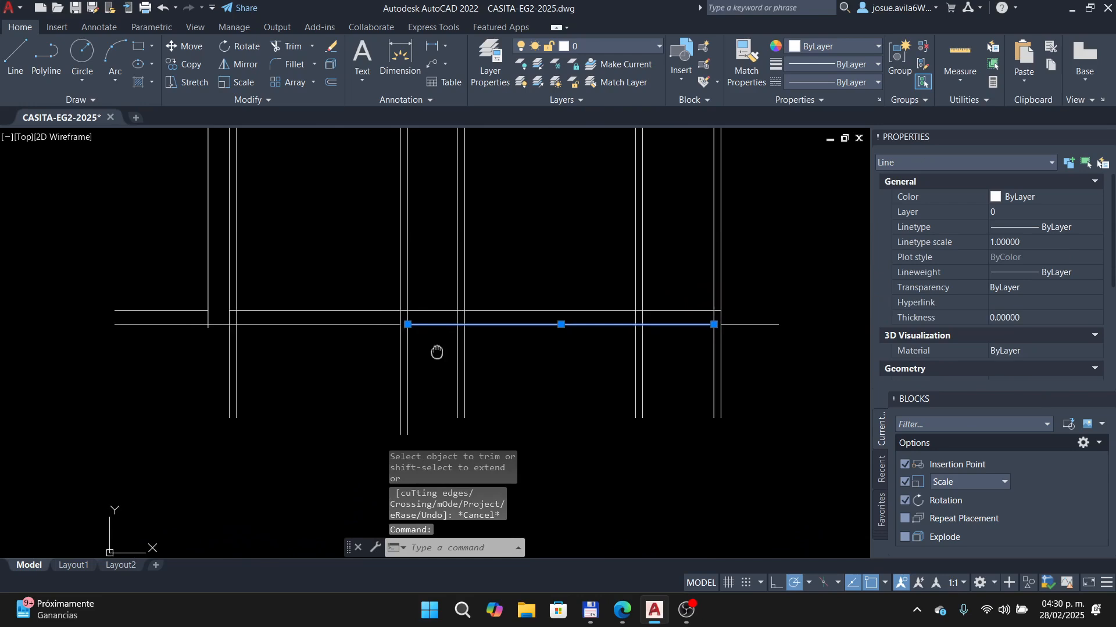
{"action": "key", "text": "Delete"}
{"action": "left_click", "coordinate": [337, 325]}
{"action": "key", "text": "Delete"}
- Trim the lower ground line between the two faces of the sala window wall
{"action": "type", "text": "tr"}
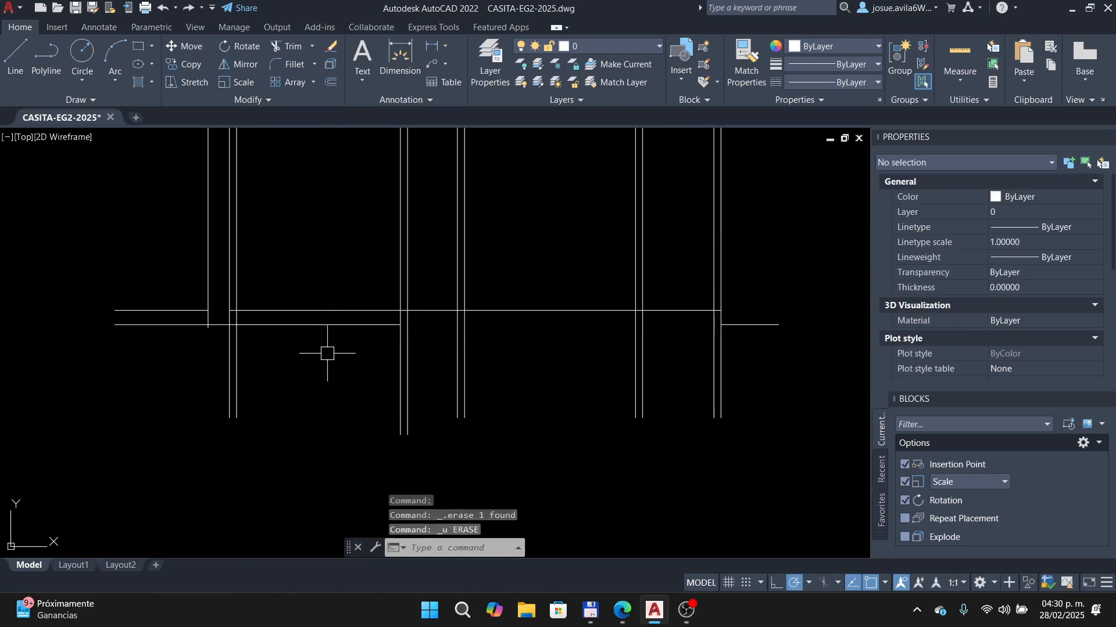
{"action": "scroll", "coordinate": [236, 324], "scroll_direction": "up", "scroll_amount": 5}
{"action": "key", "text": "Return"}
{"action": "left_click", "coordinate": [199, 314]}
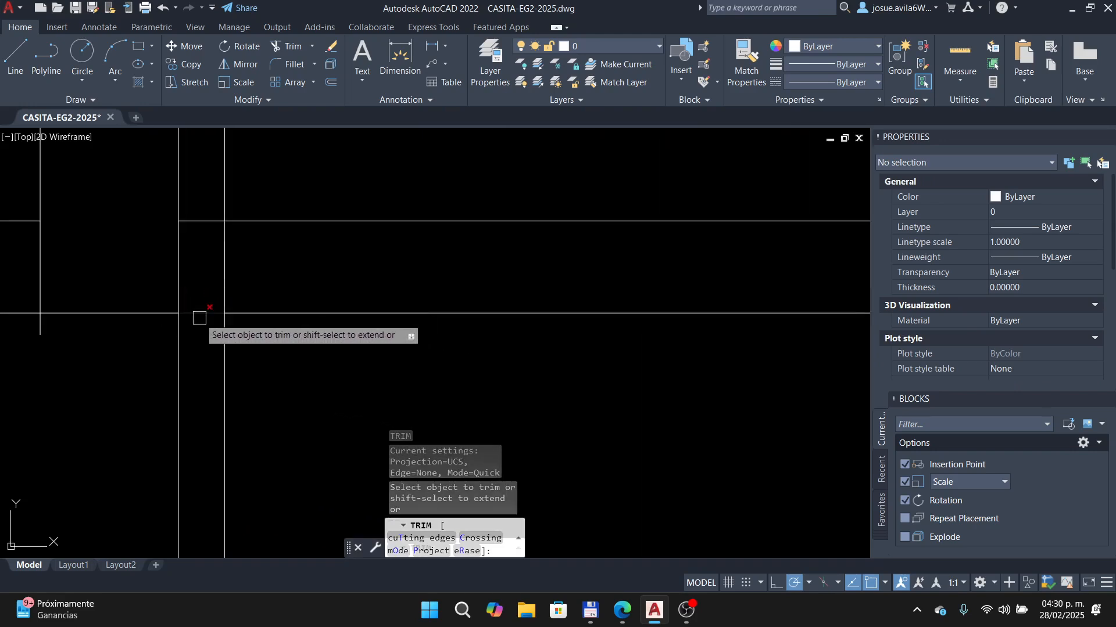
{"action": "scroll", "coordinate": [256, 332], "scroll_direction": "down", "scroll_amount": 6}
{"action": "key", "text": "Escape"}
- Erase the ground line segment between the sala window and entrance walls and the leftover upper line segment outside the left wall
{"action": "type", "text": "E"}
{"action": "key", "text": "Return"}
{"action": "left_click", "coordinate": [284, 326]}
{"action": "scroll", "coordinate": [299, 336], "scroll_direction": "down", "scroll_amount": 4}
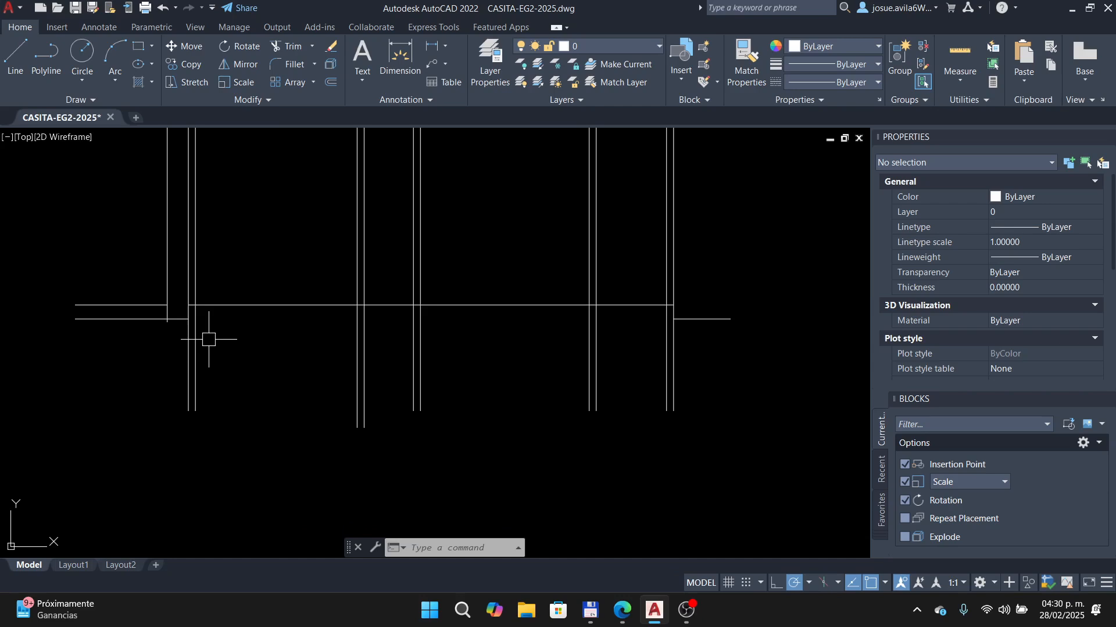
{"action": "type", "text": "e"}
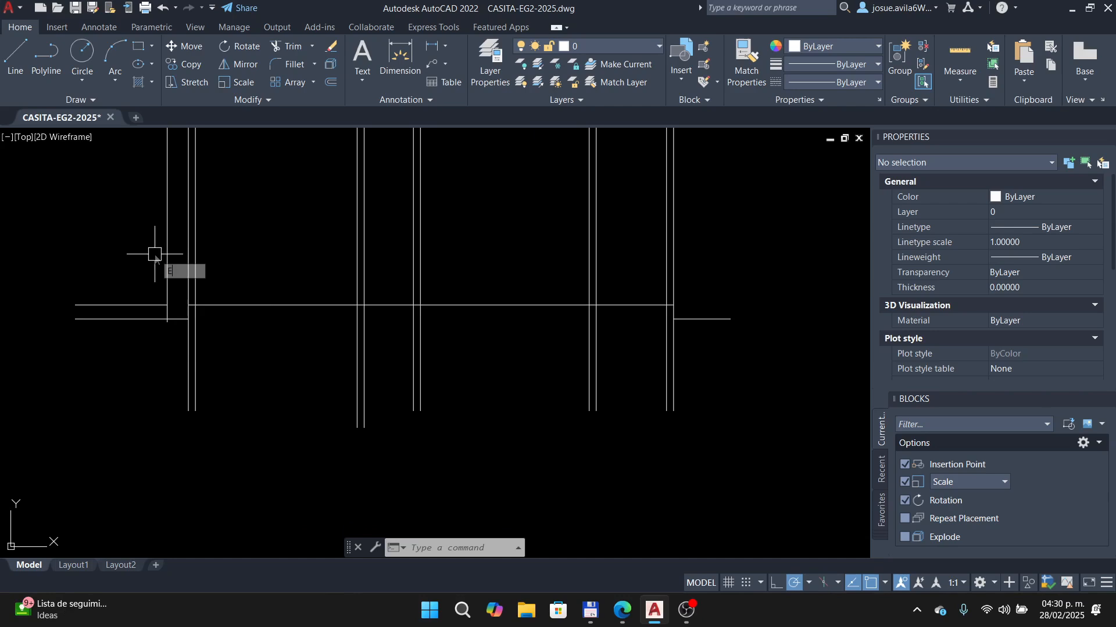
{"action": "key", "text": "Return"}
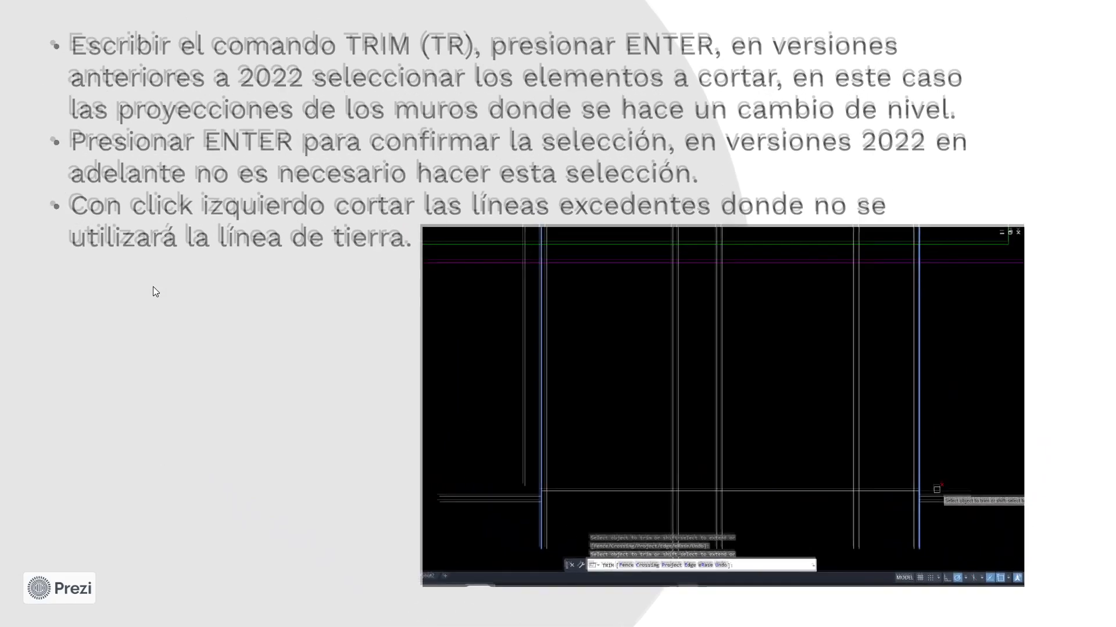
- Switch to the Prezi presentation and advance past the trimming instructions
{"action": "key", "text": "Right"}
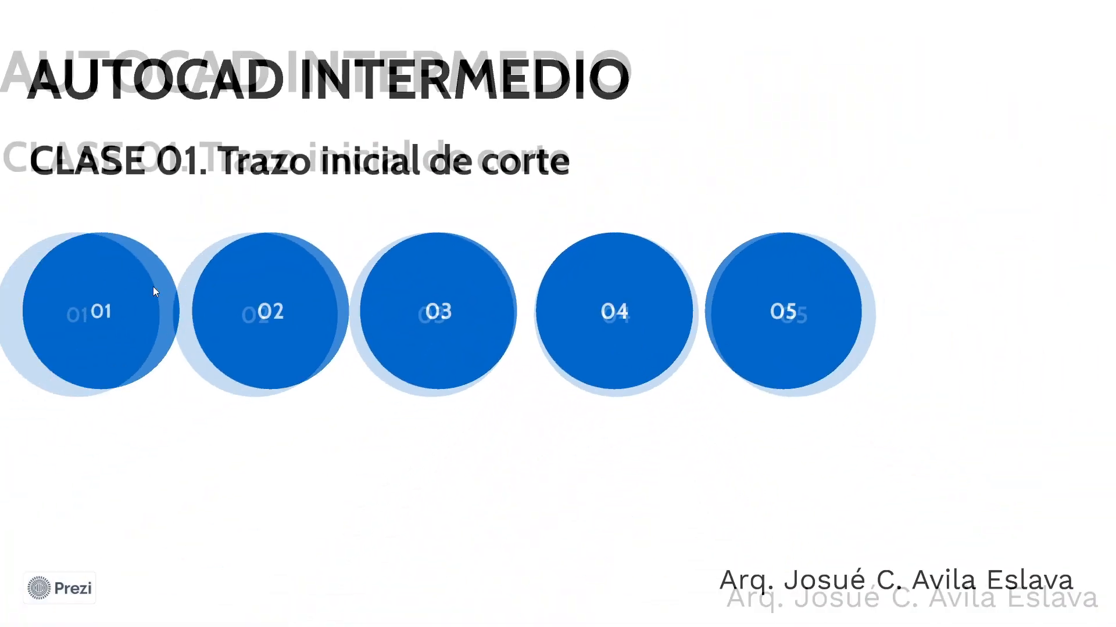
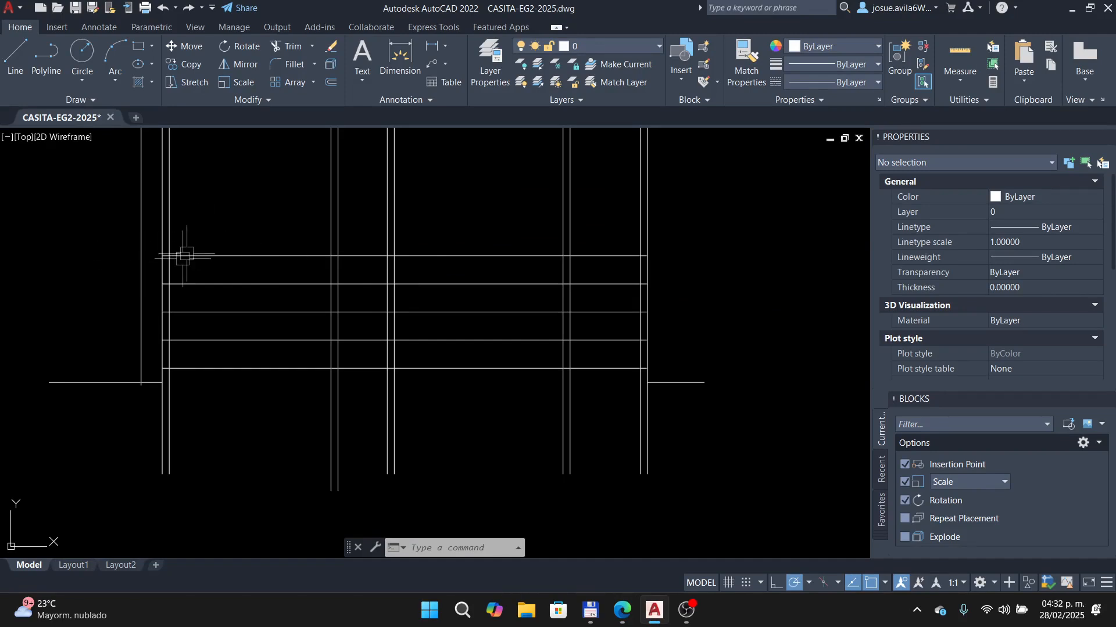
- Offset the topmost horizontal level line 0.1 downward to mark the slab thickness
{"action": "scroll", "coordinate": [311, 264], "scroll_direction": "up", "scroll_amount": 2}
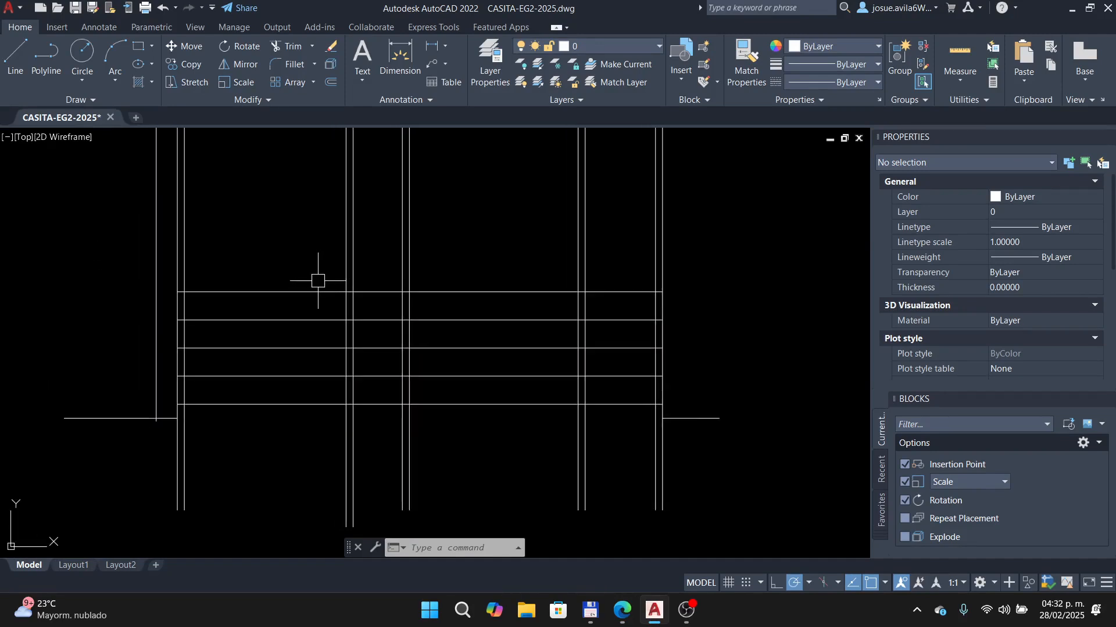
{"action": "scroll", "coordinate": [244, 312], "scroll_direction": "up", "scroll_amount": 2}
{"action": "scroll", "coordinate": [213, 312], "scroll_direction": "down", "scroll_amount": 2}
{"action": "middle_click_drag", "start_coordinate": [212, 296], "coordinate": [255, 312]}
{"action": "scroll", "coordinate": [255, 312], "scroll_direction": "up", "scroll_amount": 2}
{"action": "type", "text": "o"}
{"action": "key", "text": "Return"}
{"action": "type", "text": ".1"}
{"action": "key", "text": "Return"}
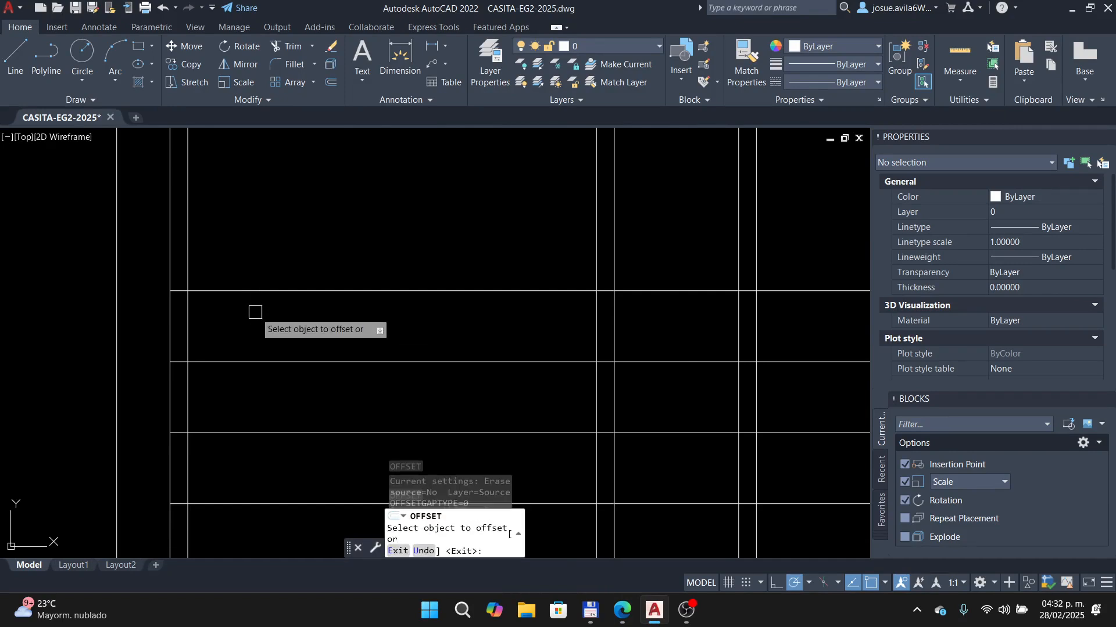
{"action": "left_click", "coordinate": [227, 293]}
{"action": "left_click", "coordinate": [219, 319]}
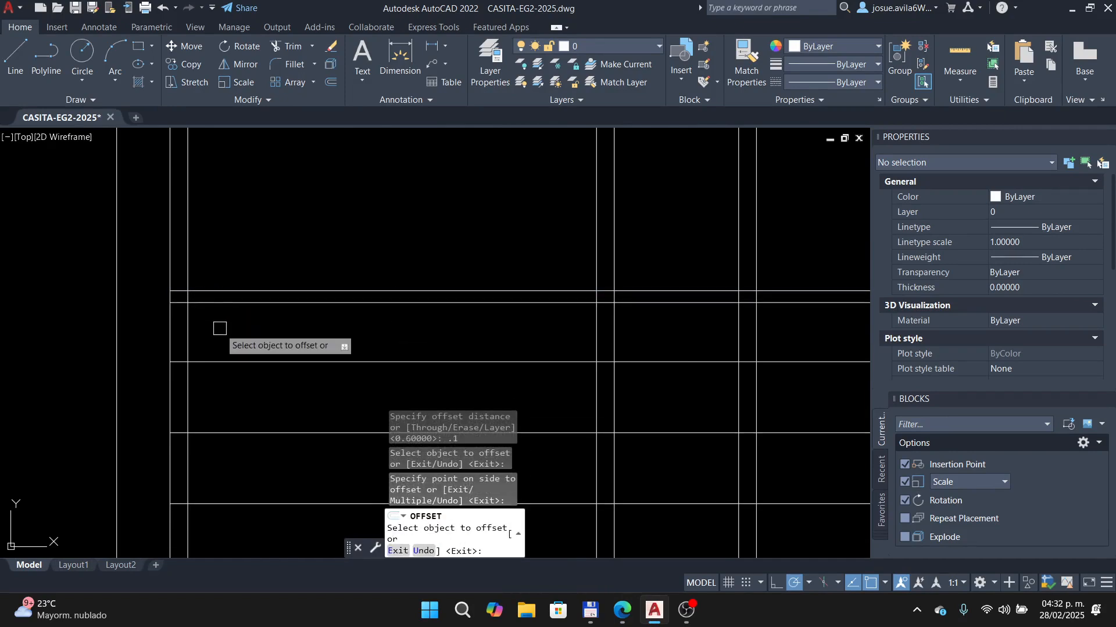
{"action": "key", "text": "Escape"}
- Offset the slab's lower line 0.2 downward to mark the height of the chain beams
{"action": "type", "text": "o"}
{"action": "key", "text": "Return"}
{"action": "type", "text": ".2"}
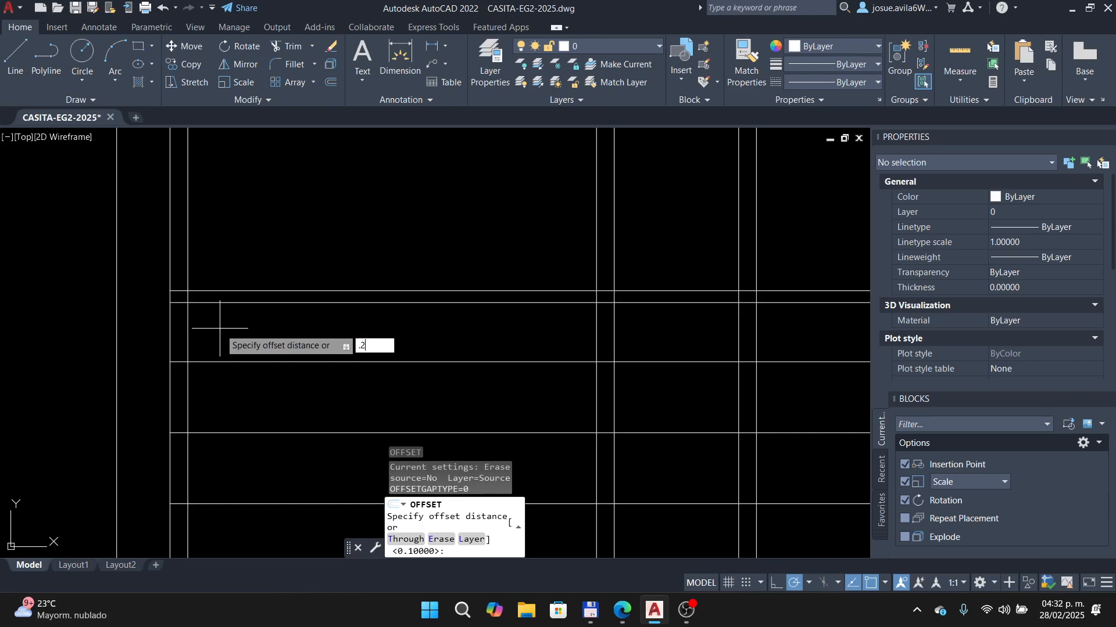
{"action": "key", "text": "Return"}
{"action": "left_click", "coordinate": [200, 302]}
{"action": "left_click", "coordinate": [210, 325]}
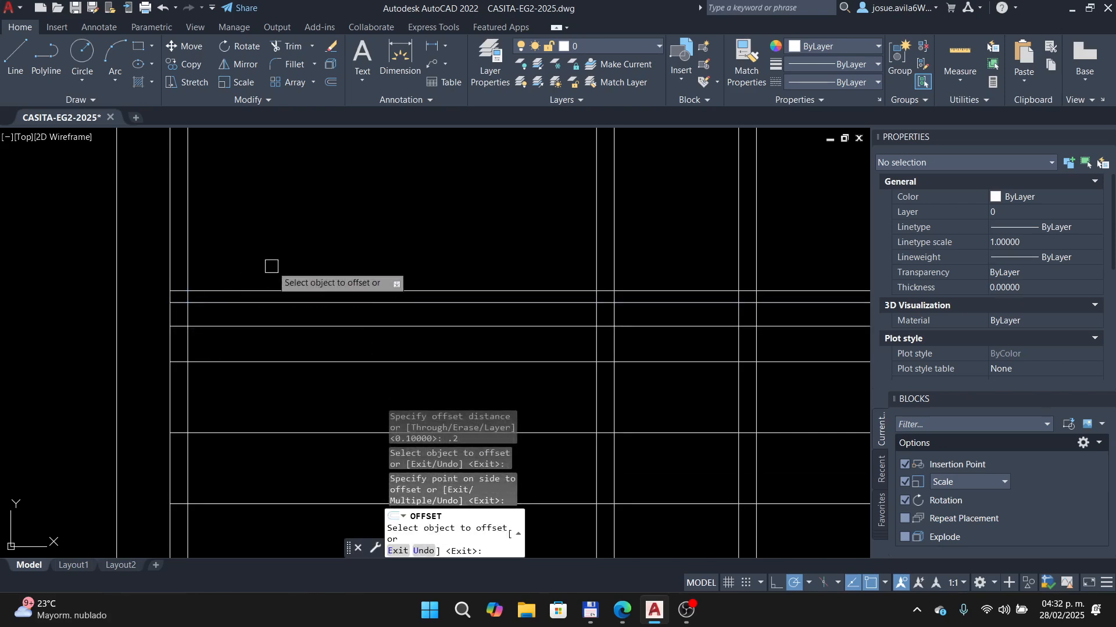
{"action": "key", "text": "Escape"}
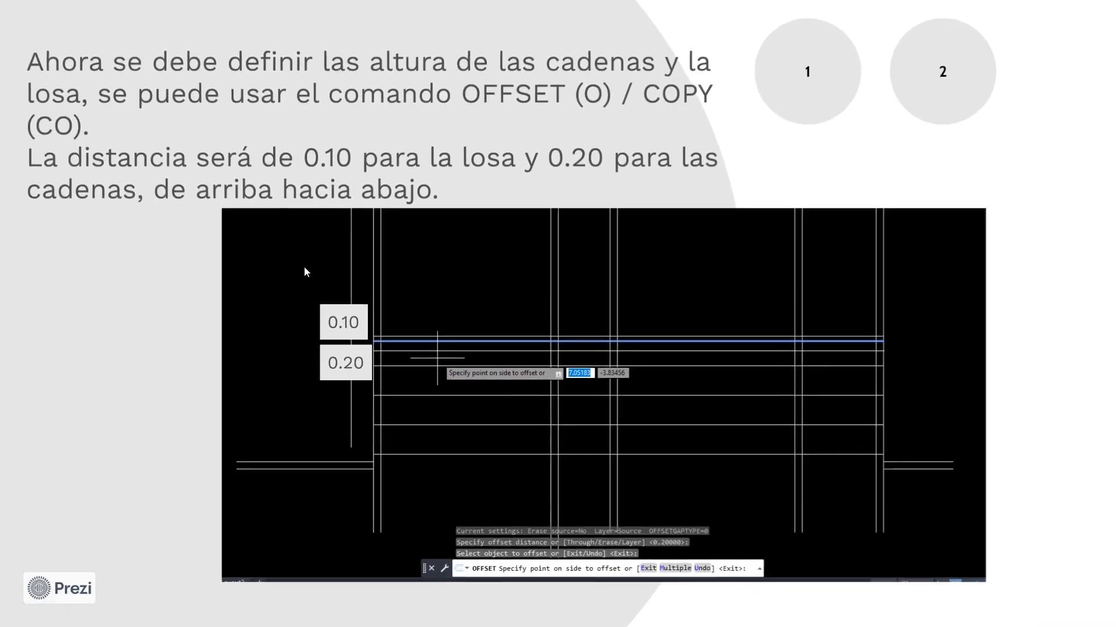
- Switch to the Prezi presentation and advance from the slab and chain beam instructions to the base grid slide
{"action": "key", "text": "Right"}
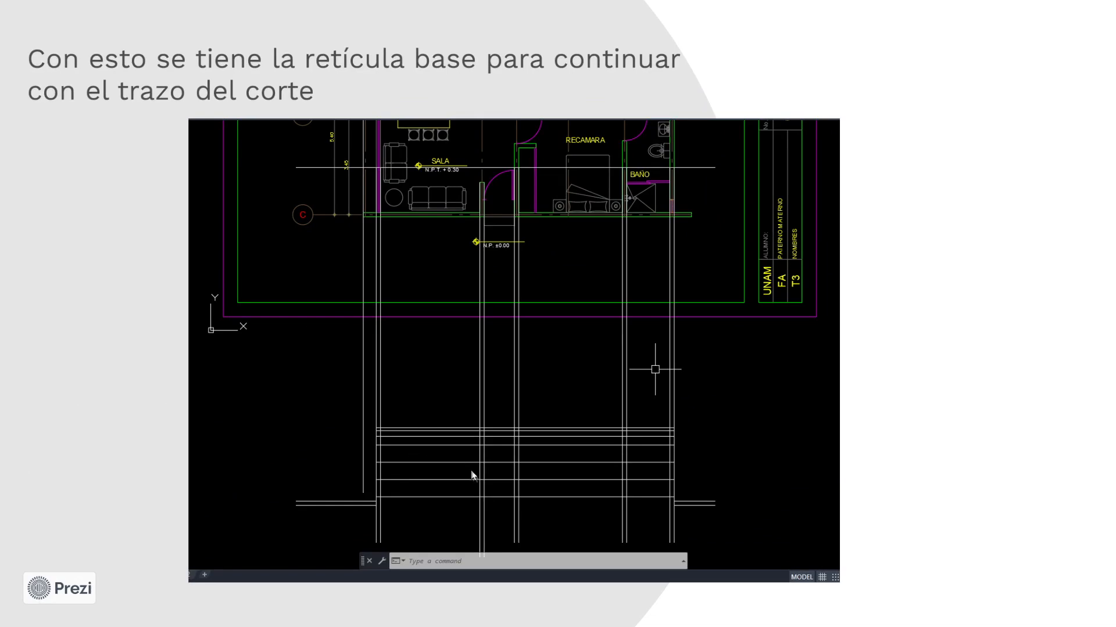
- Advance the presentation from the base grid slide through the instructions for choosing the Mur layer
{"action": "key", "text": "Right"}
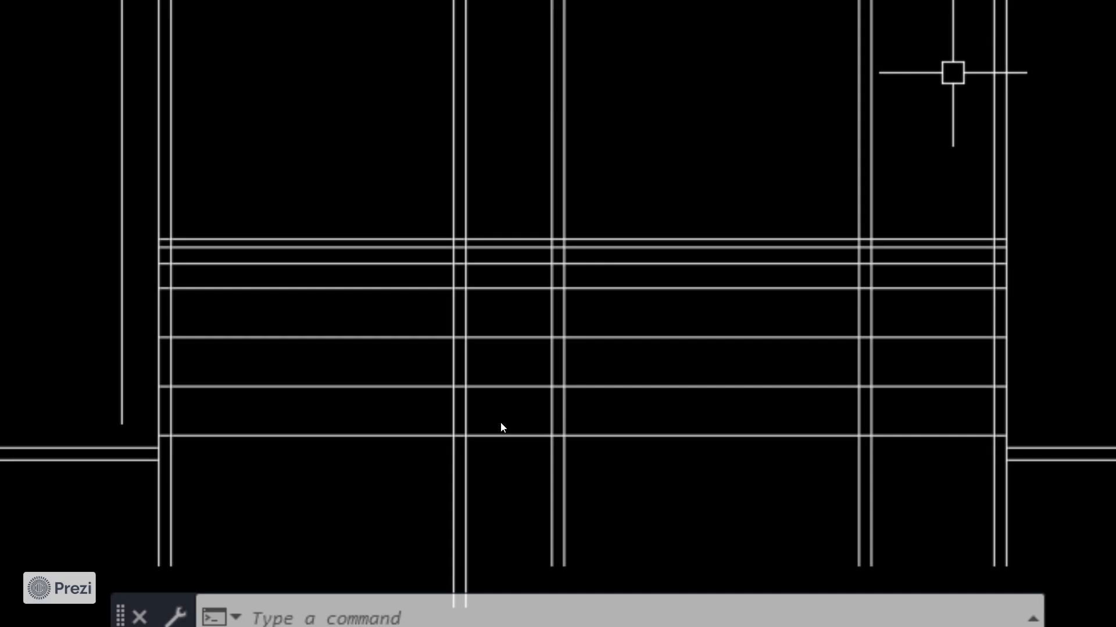
{"action": "key", "text": "ctrl+0"}
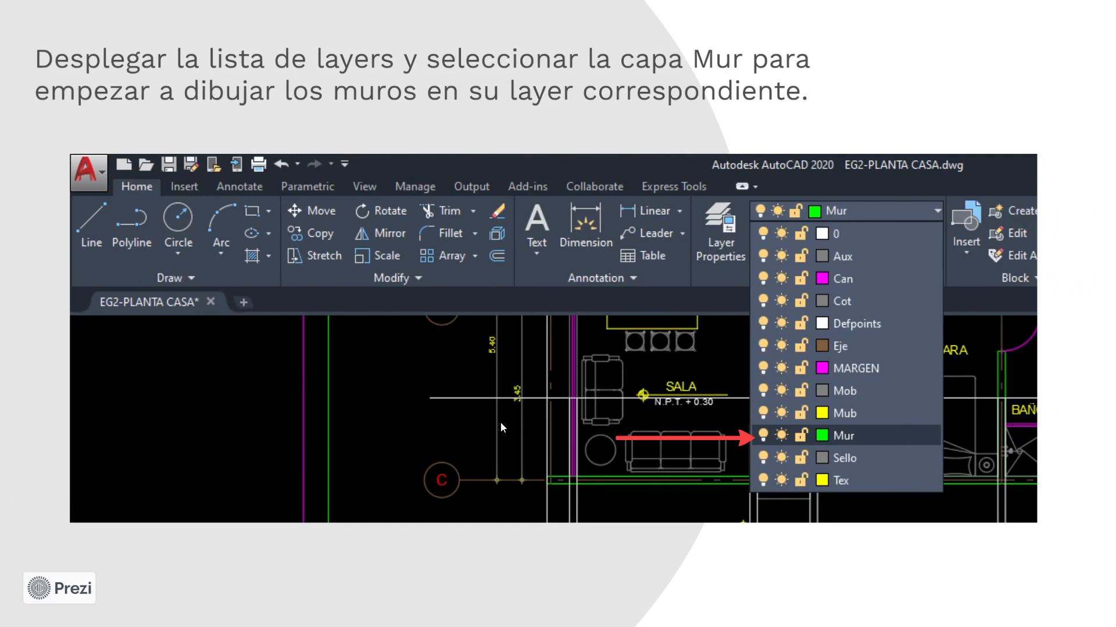
{"action": "key", "text": "Right"}
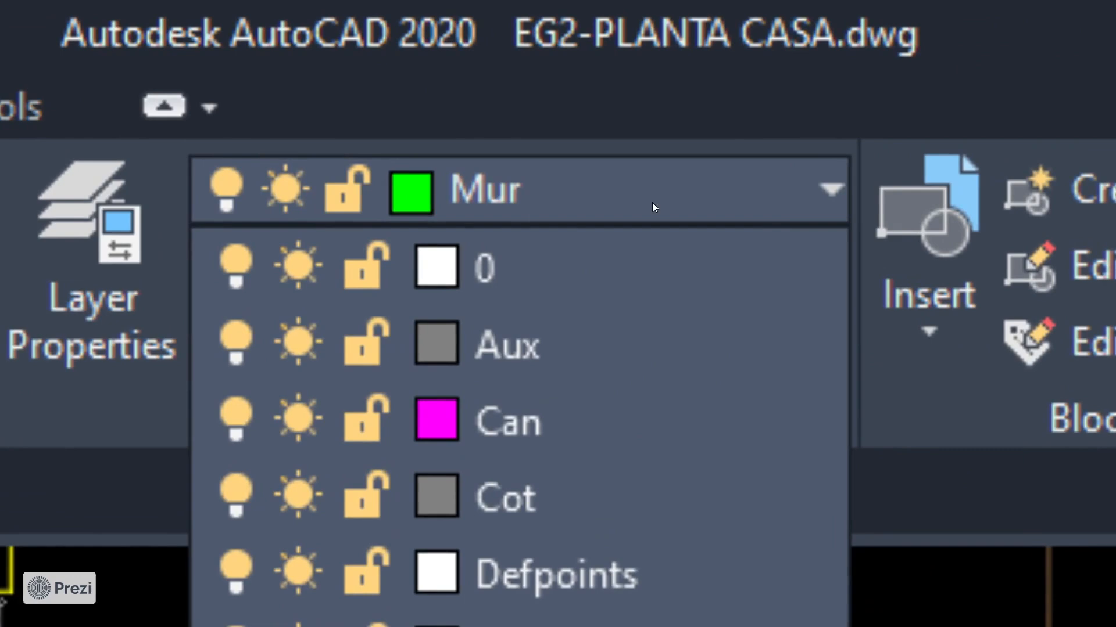
{"action": "key", "text": "Right"}
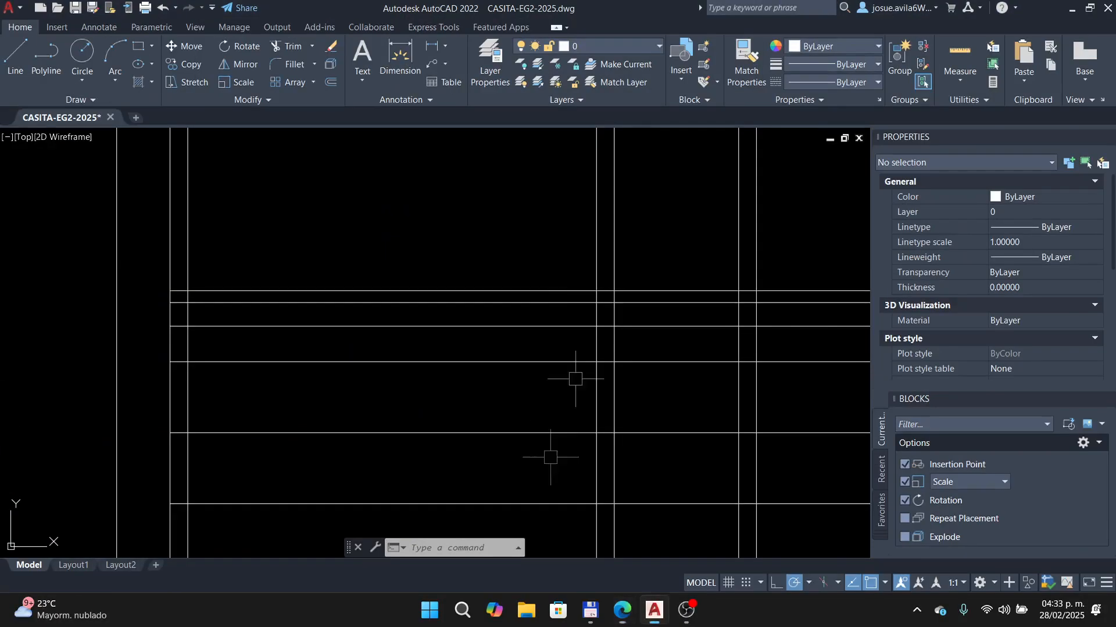
- Make Mur the current layer for drawing the section's walls
{"action": "left_click", "coordinate": [610, 46]}
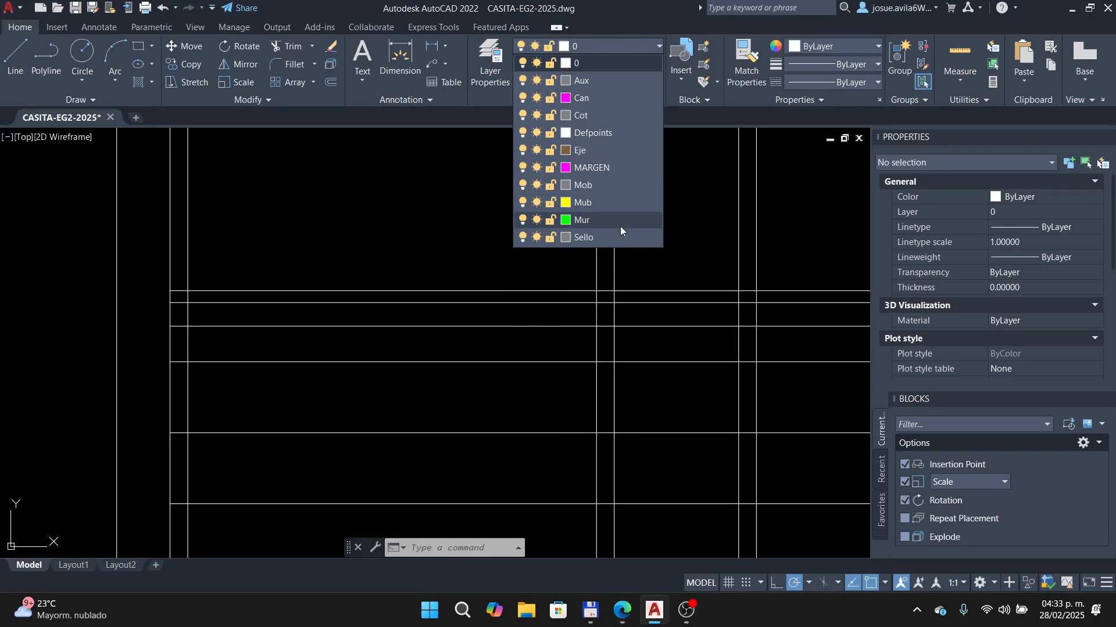
{"action": "left_click", "coordinate": [620, 222]}
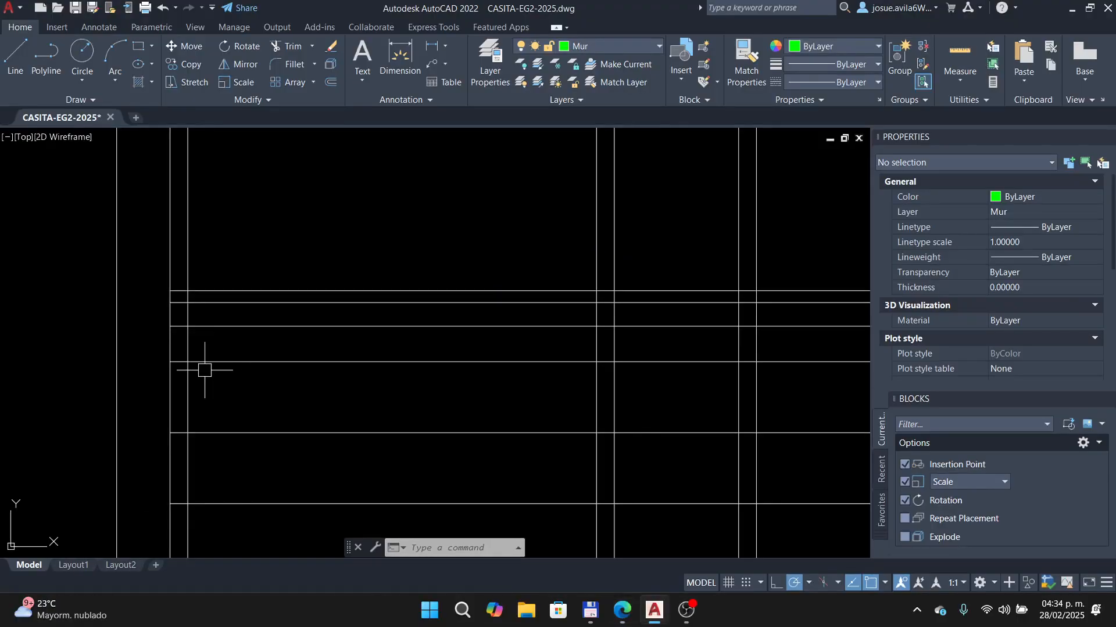
{"action": "scroll", "coordinate": [204, 366], "scroll_direction": "down", "scroll_amount": 5}
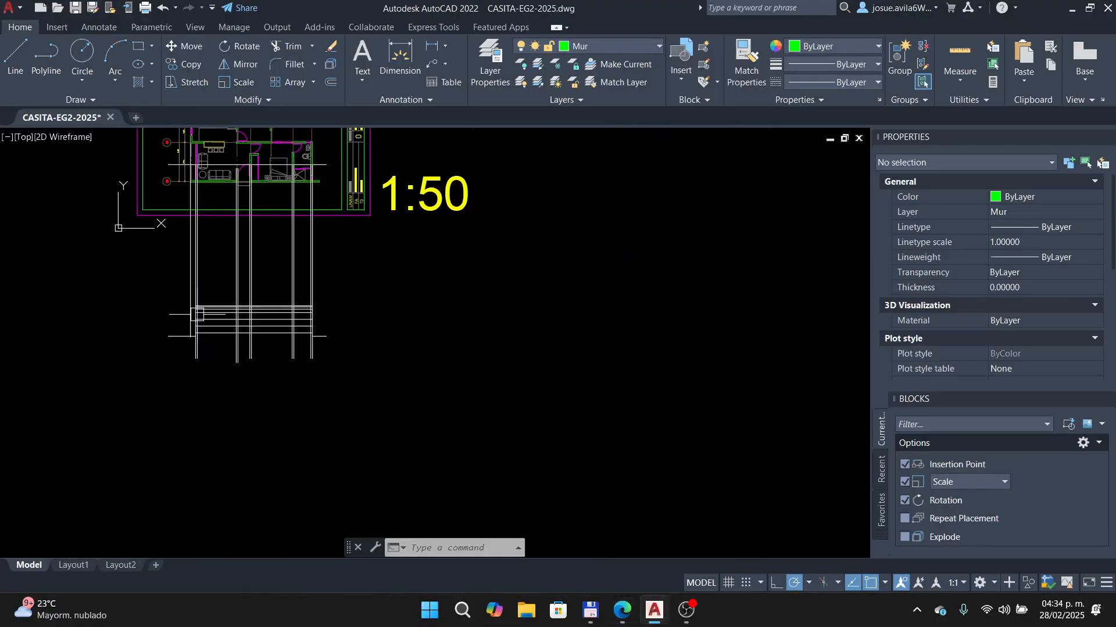
{"action": "middle_click_drag", "start_coordinate": [221, 325], "coordinate": [268, 372]}
{"action": "scroll", "coordinate": [236, 224], "scroll_direction": "up", "scroll_amount": 6}
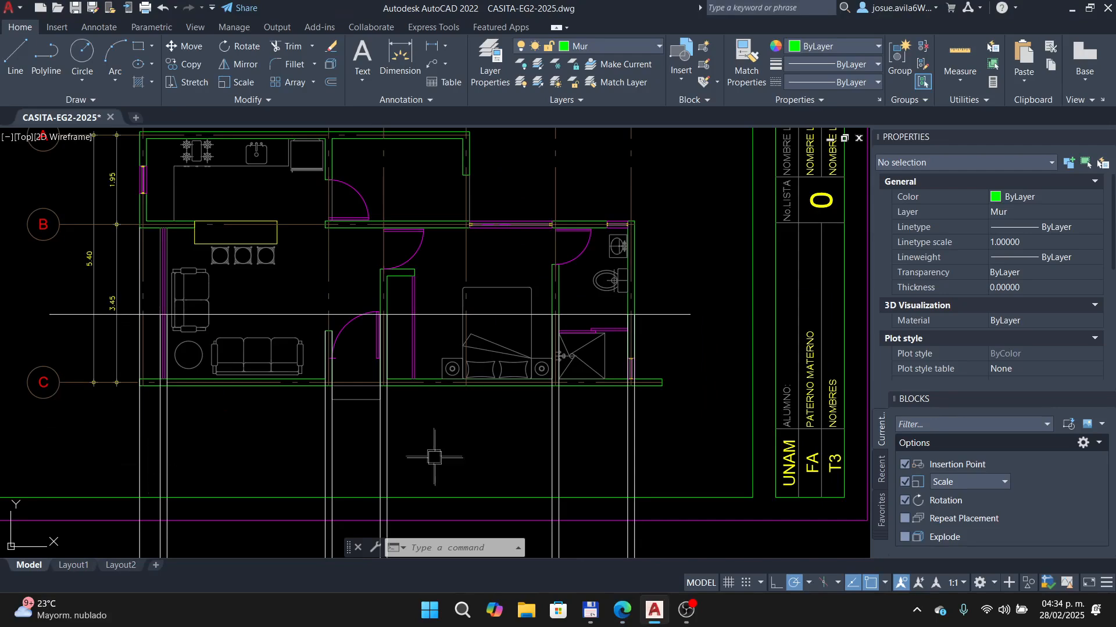
{"action": "mouse_move", "coordinate": [359, 533]}
{"action": "middle_mouse_down"}
{"action": "mouse_move", "coordinate": [361, 330]}
{"action": "mouse_move", "coordinate": [401, 260]}
{"action": "middle_mouse_up"}
- Try a wall rectangle between the leftmost wall guides, one level above the floor line, and undo it
{"action": "type", "text": "e"}
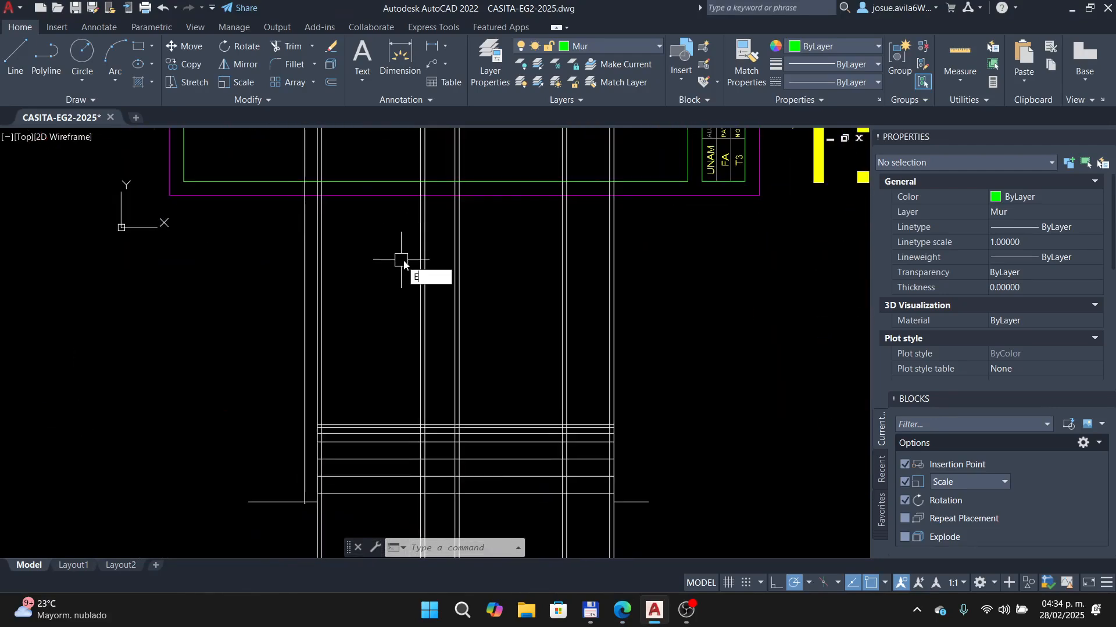
{"action": "key", "text": "Escape"}
{"action": "type", "text": "rec"}
{"action": "key", "text": "Return"}
{"action": "middle_click_drag", "start_coordinate": [371, 378], "coordinate": [384, 267]}
{"action": "scroll", "coordinate": [317, 346], "scroll_direction": "up", "scroll_amount": 4}
{"action": "left_click", "coordinate": [410, 360]}
{"action": "middle_click_drag", "start_coordinate": [436, 393], "coordinate": [419, 305]}
{"action": "left_click", "coordinate": [418, 381]}
{"action": "scroll", "coordinate": [436, 326], "scroll_direction": "down", "scroll_amount": 5}
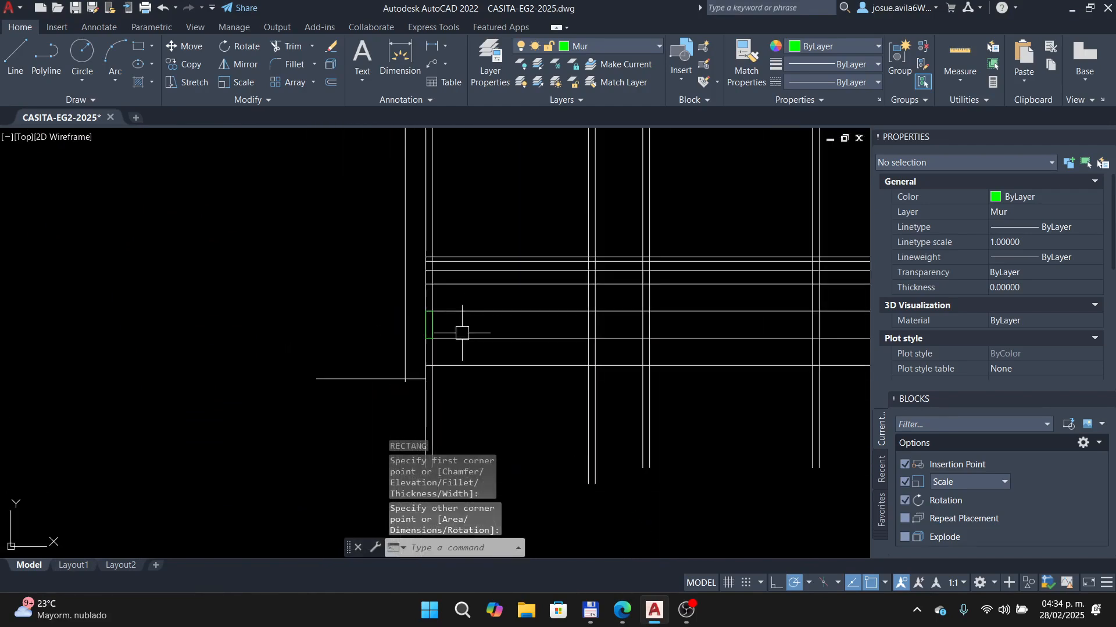
{"action": "key", "text": "ctrl+z"}
{"action": "key", "text": "ctrl+z"}
- Draw a wall rectangle between the leftmost wall guides, from the lowest level line up to the next level line
{"action": "type", "text": "REC"}
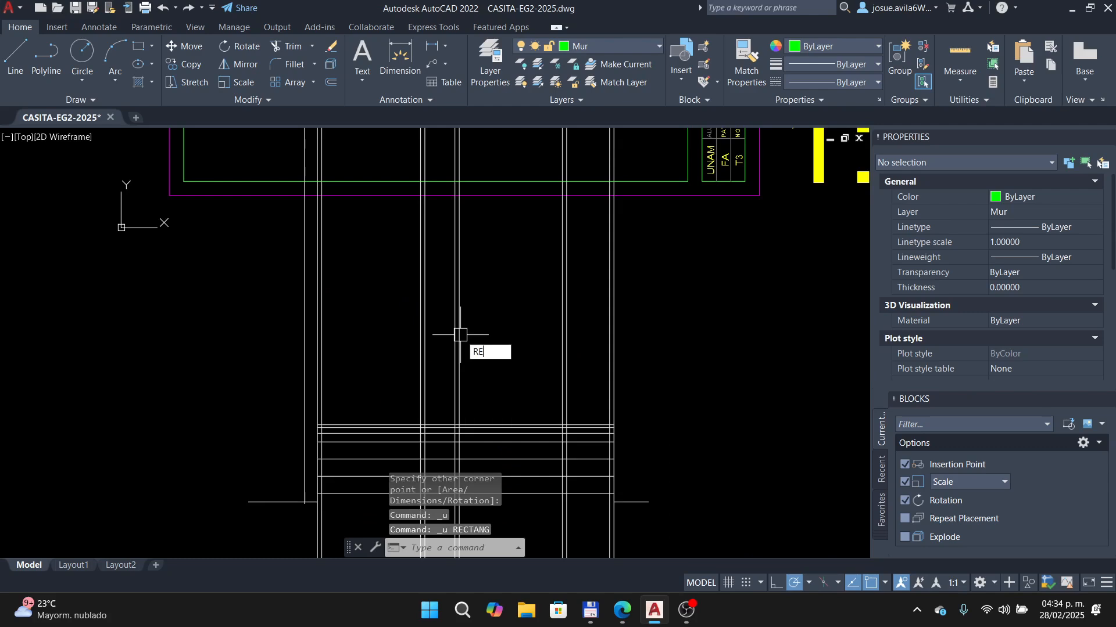
{"action": "key", "text": "Return"}
{"action": "middle_click_drag", "start_coordinate": [375, 409], "coordinate": [411, 283]}
{"action": "scroll", "coordinate": [363, 355], "scroll_direction": "up", "scroll_amount": 6}
{"action": "left_click", "coordinate": [312, 416]}
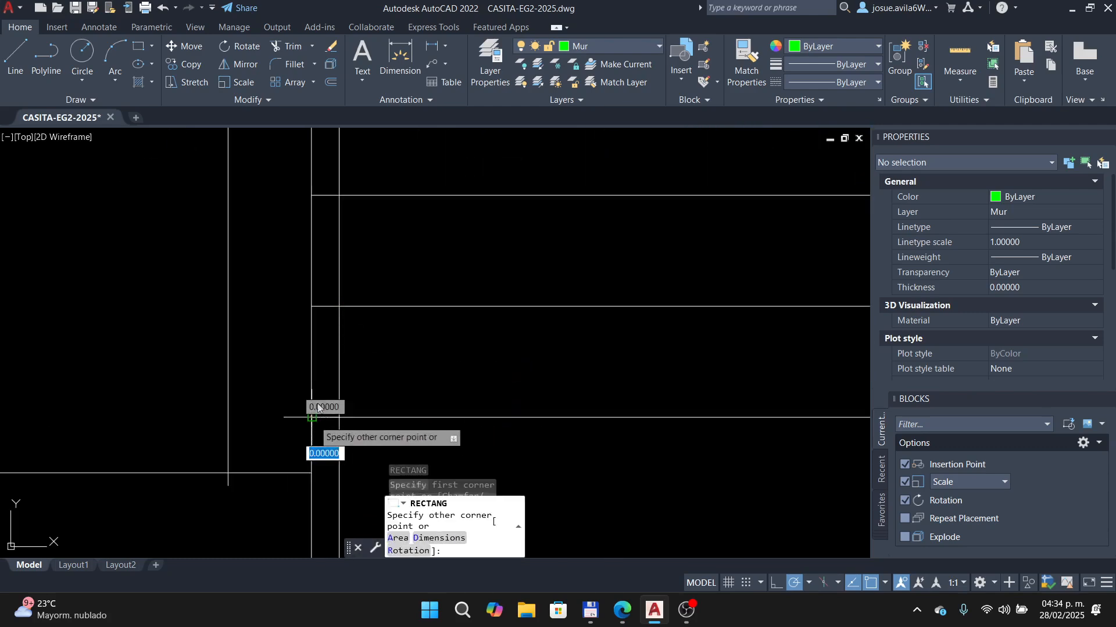
{"action": "left_click", "coordinate": [340, 304]}
{"action": "scroll", "coordinate": [348, 302], "scroll_direction": "down", "scroll_amount": 4}
{"action": "middle_click_drag", "start_coordinate": [486, 275], "coordinate": [378, 337]}
- Draw a 0.15 by 2.10 rectangle between the second pair of wall guides, from the chain beam's underside to the lowest level line
{"action": "type", "text": "REC"}
{"action": "key", "text": "Return"}
{"action": "scroll", "coordinate": [456, 254], "scroll_direction": "up", "scroll_amount": 4}
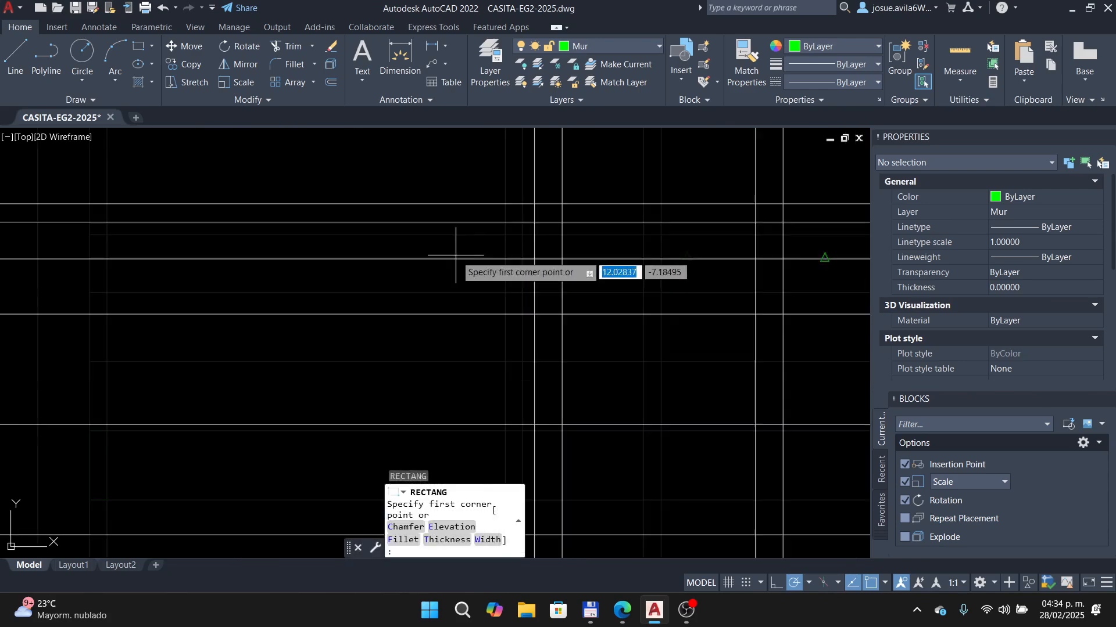
{"action": "left_click", "coordinate": [534, 258]}
{"action": "scroll", "coordinate": [472, 238], "scroll_direction": "down", "scroll_amount": 4}
{"action": "middle_click_drag", "start_coordinate": [557, 349], "coordinate": [552, 304]}
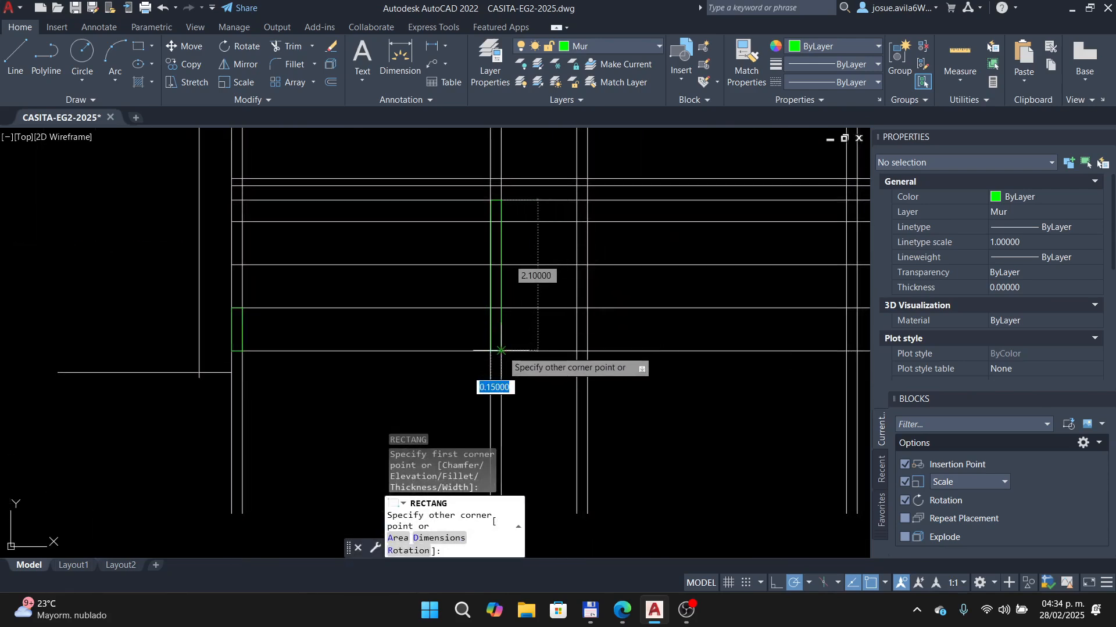
{"action": "left_click", "coordinate": [501, 352]}
- Try to move the rectangle on the second wall guides, cancel the move and undo the rectangle
{"action": "middle_click_drag", "start_coordinate": [606, 277], "coordinate": [533, 289]}
{"action": "type", "text": "M"}
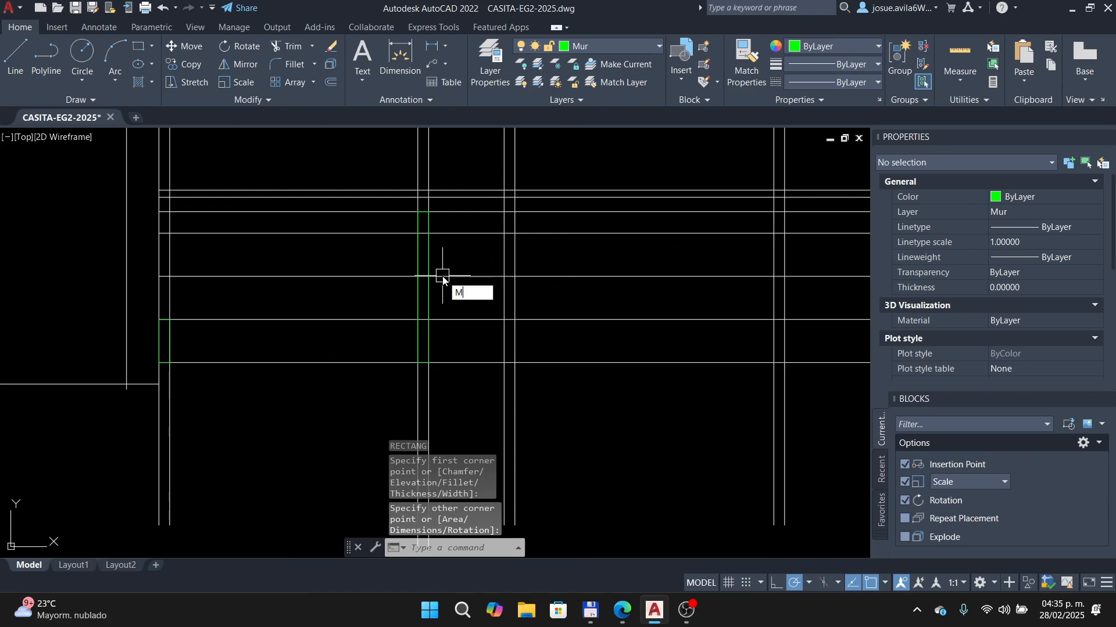
{"action": "key", "text": "Return"}
{"action": "left_click", "coordinate": [428, 241]}
{"action": "scroll", "coordinate": [429, 225], "scroll_direction": "up", "scroll_amount": 4}
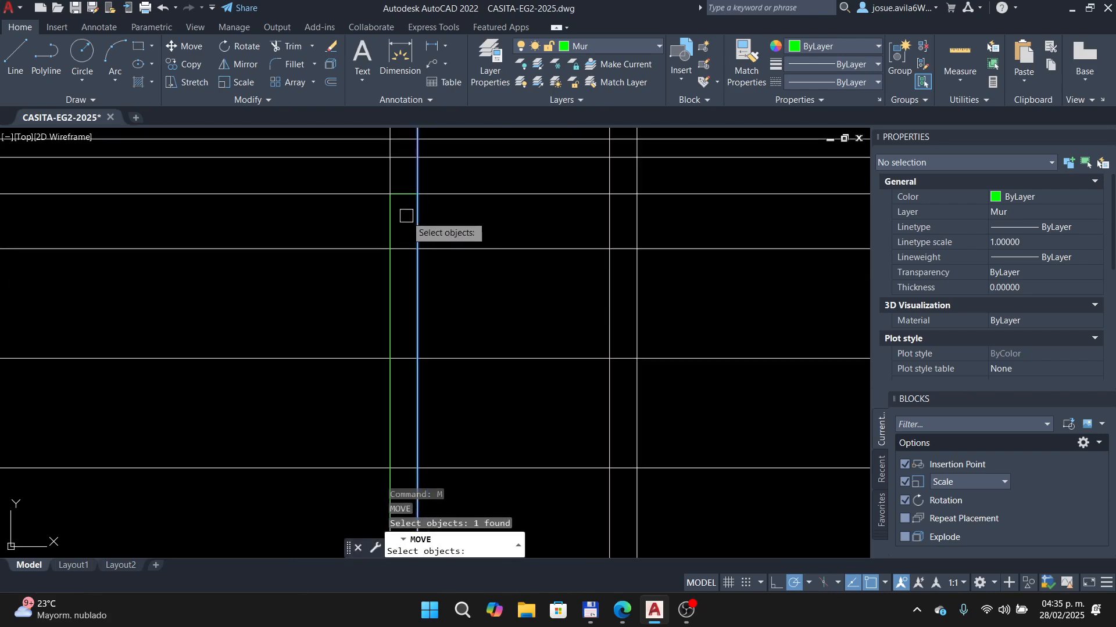
{"action": "key", "text": "Escape"}
{"action": "key", "text": "ctrl+z"}
{"action": "key", "text": "ctrl+z"}
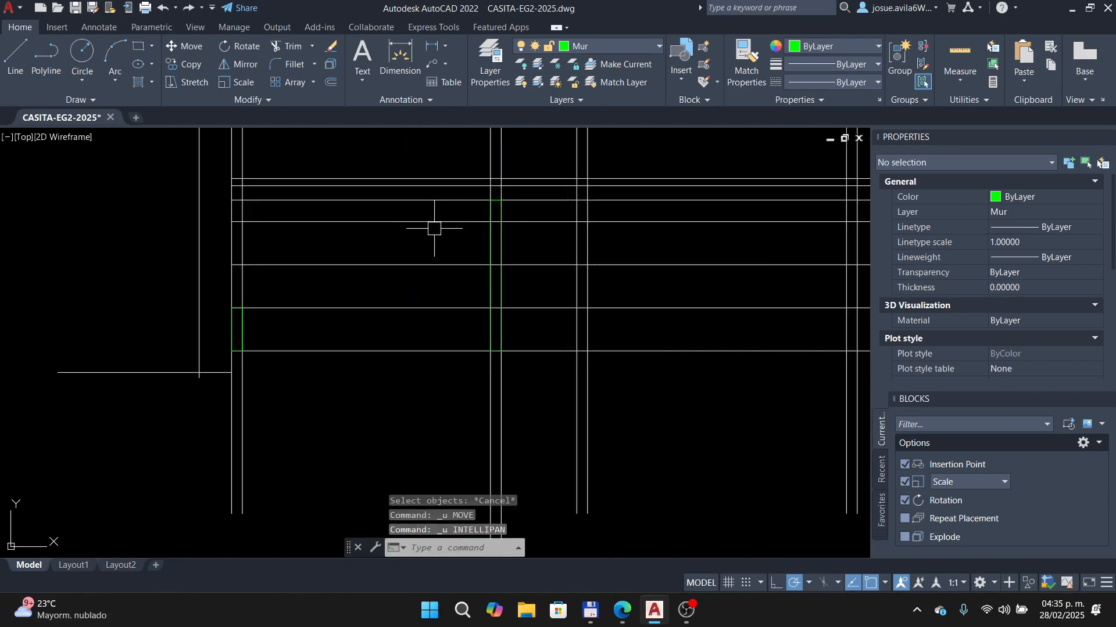
{"action": "key", "text": "ctrl+z"}
- Draw a wall rectangle between the third pair of wall guides, from the chain beam's underside to the lowest level line
{"action": "type", "text": "REC"}
{"action": "key", "text": "Return"}
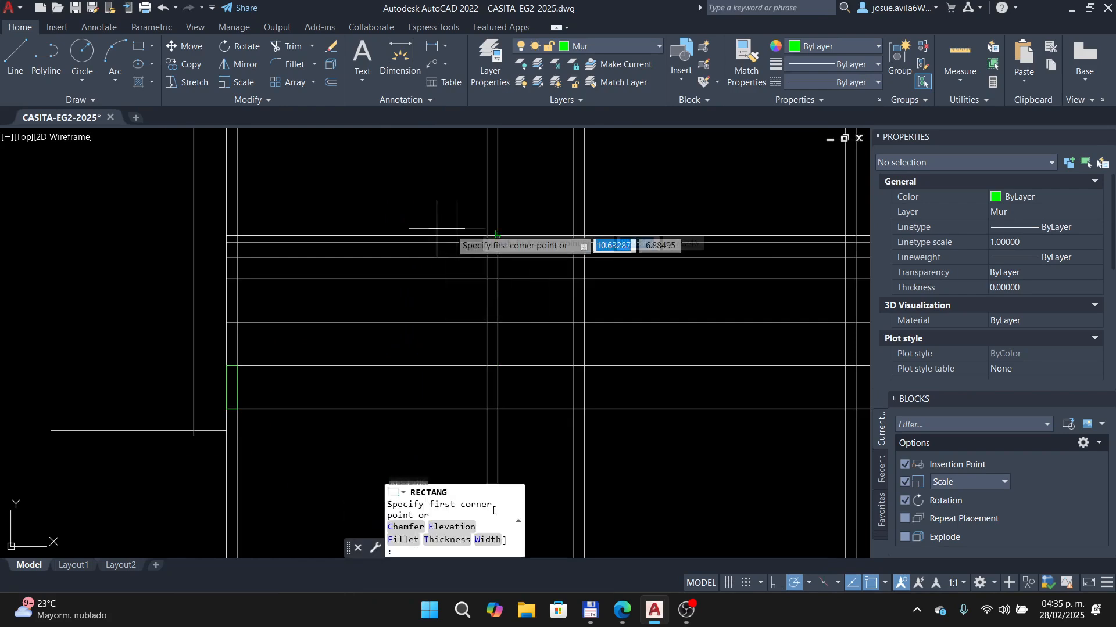
{"action": "scroll", "coordinate": [564, 254], "scroll_direction": "down", "scroll_amount": 2}
{"action": "scroll", "coordinate": [569, 260], "scroll_direction": "up", "scroll_amount": 3}
{"action": "left_click", "coordinate": [559, 239]}
{"action": "scroll", "coordinate": [543, 215], "scroll_direction": "down", "scroll_amount": 3}
{"action": "scroll", "coordinate": [559, 305], "scroll_direction": "up", "scroll_amount": 3}
{"action": "scroll", "coordinate": [562, 306], "scroll_direction": "down", "scroll_amount": 2}
{"action": "scroll", "coordinate": [552, 326], "scroll_direction": "up", "scroll_amount": 2}
{"action": "left_click", "coordinate": [528, 377]}
{"action": "scroll", "coordinate": [529, 366], "scroll_direction": "down", "scroll_amount": 5}
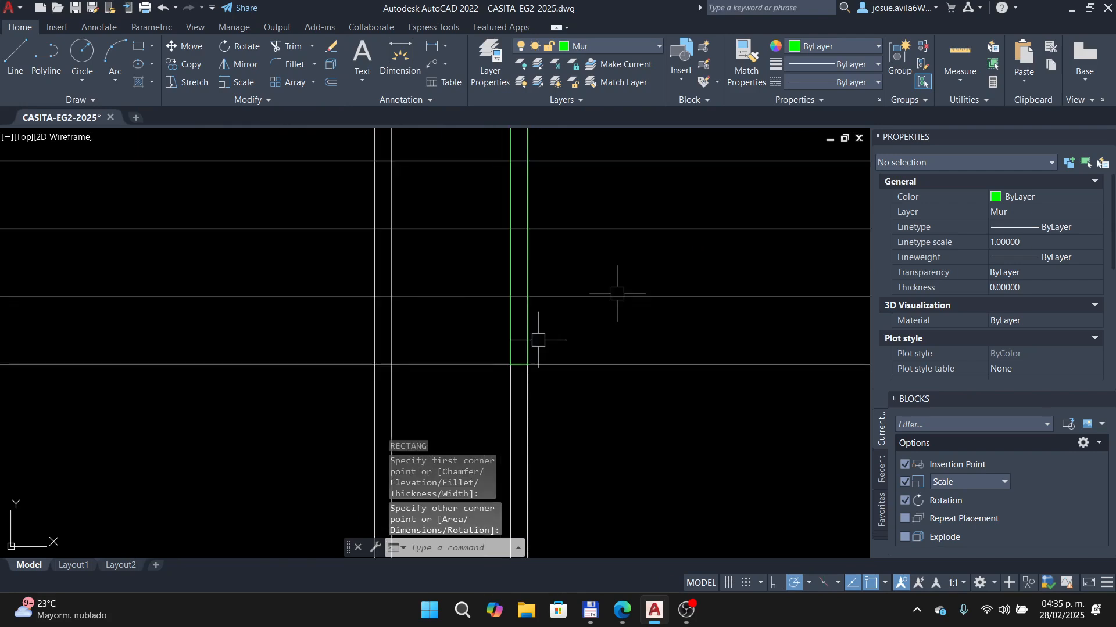
- Draw a wall rectangle between the fourth pair of wall guides, from the chain beam's underside to the lowest level line
{"action": "key", "text": "Return"}
{"action": "scroll", "coordinate": [532, 227], "scroll_direction": "up", "scroll_amount": 2}
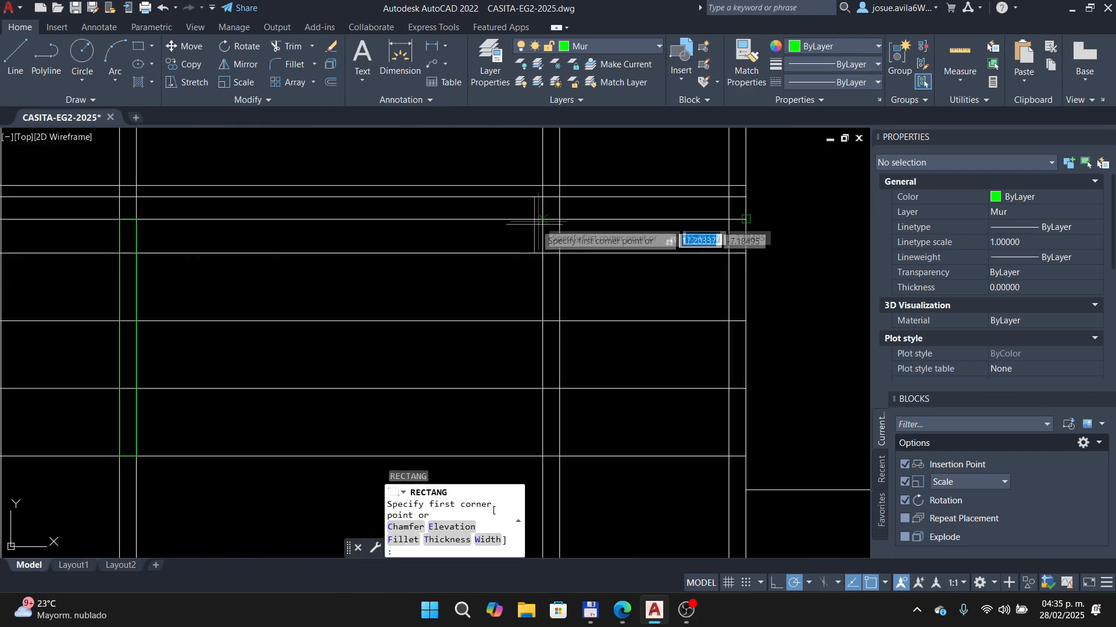
{"action": "left_click", "coordinate": [538, 222]}
{"action": "left_click", "coordinate": [560, 456]}
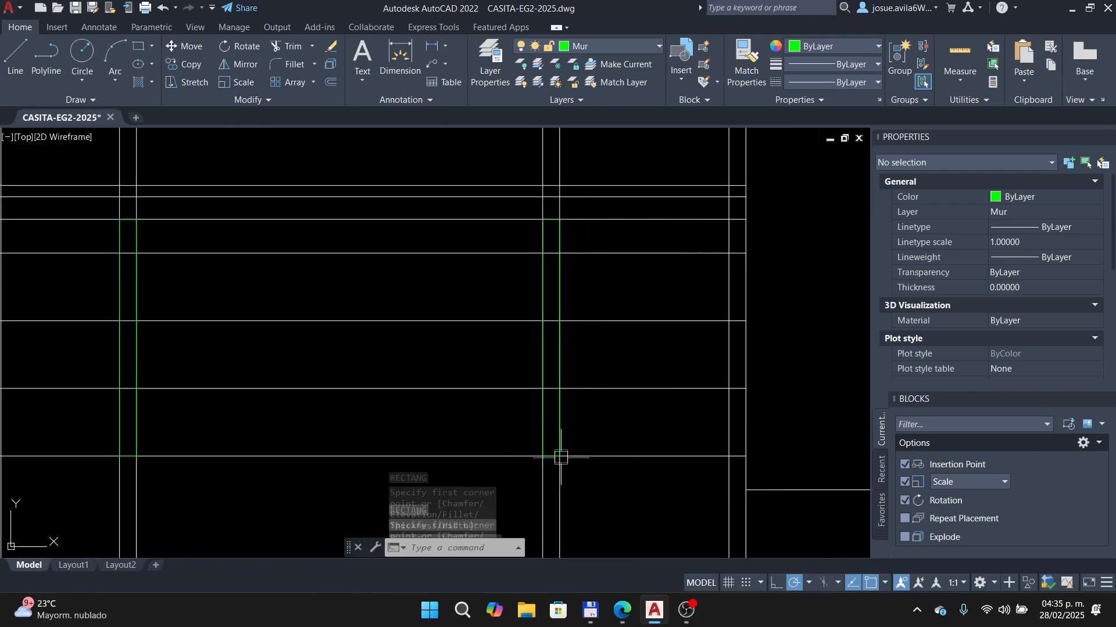
{"action": "scroll", "coordinate": [639, 321], "scroll_direction": "down", "scroll_amount": 2}
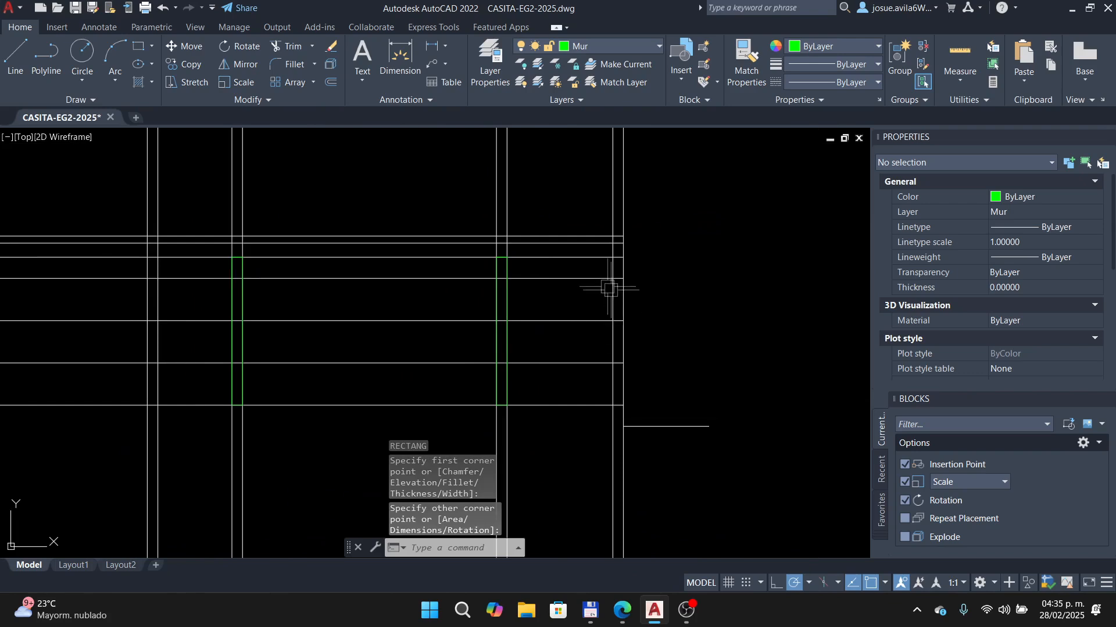
- Draw a 0.15 by 2.10 wall rectangle between the rightmost wall guides, from the chain beam's underside to the lowest level line
{"action": "scroll", "coordinate": [593, 262], "scroll_direction": "up", "scroll_amount": 2}
{"action": "key", "text": "Return"}
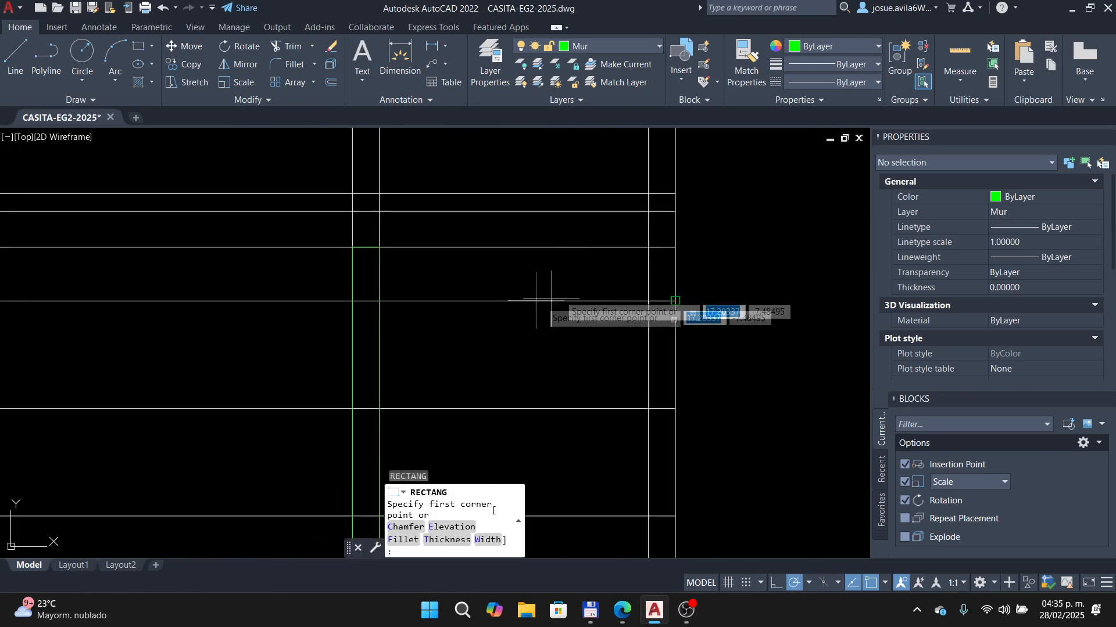
{"action": "left_click", "coordinate": [649, 248]}
{"action": "scroll", "coordinate": [607, 245], "scroll_direction": "down", "scroll_amount": 4}
{"action": "scroll", "coordinate": [646, 339], "scroll_direction": "up", "scroll_amount": 4}
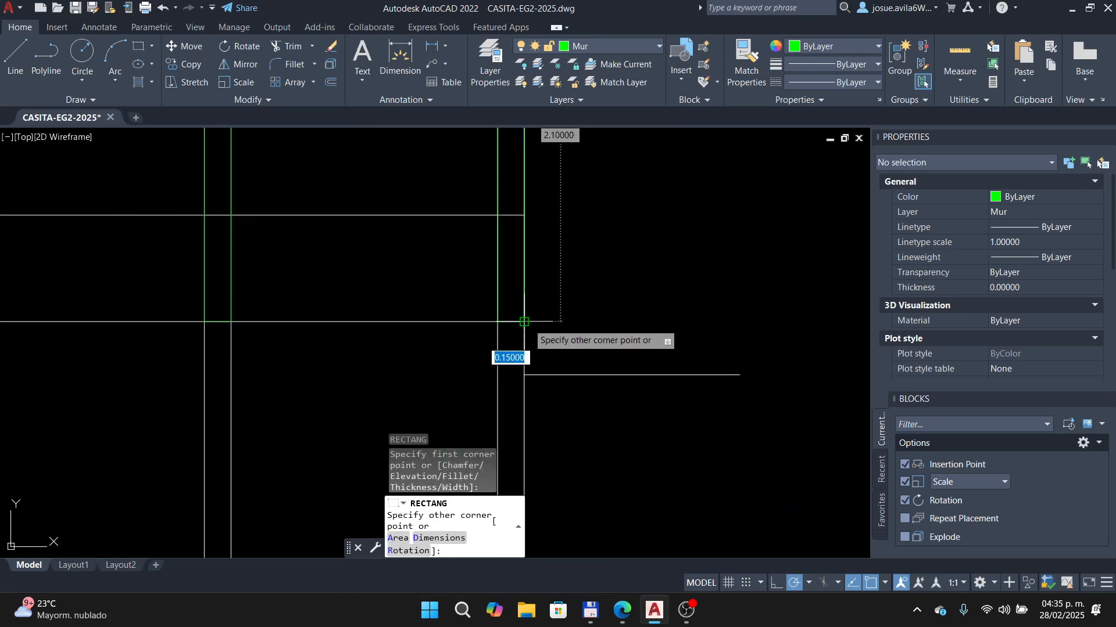
{"action": "left_click", "coordinate": [526, 317]}
{"action": "scroll", "coordinate": [387, 312], "scroll_direction": "down", "scroll_amount": 4}
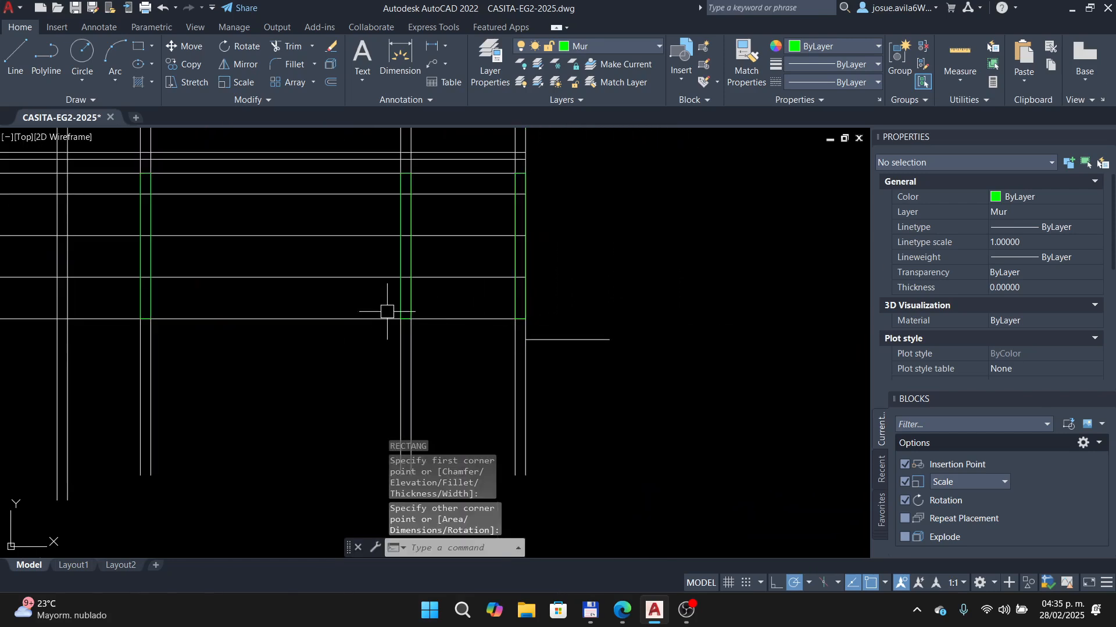
{"action": "scroll", "coordinate": [387, 312], "scroll_direction": "down", "scroll_amount": 5}
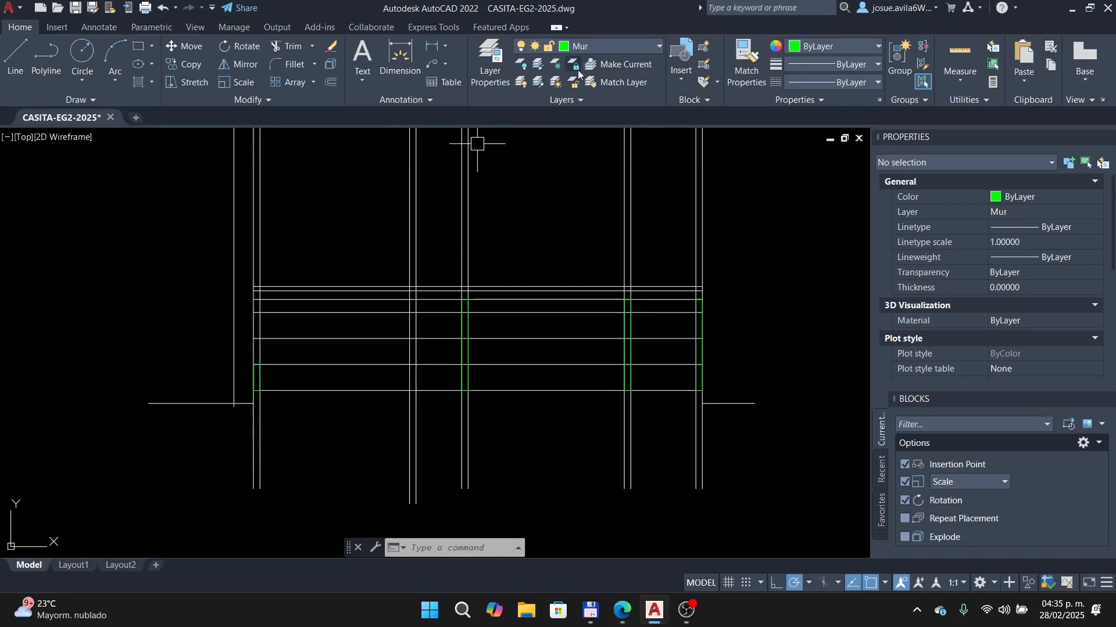
- Create a new layer named Col and set its colour to blue
{"action": "left_click", "coordinate": [591, 46]}
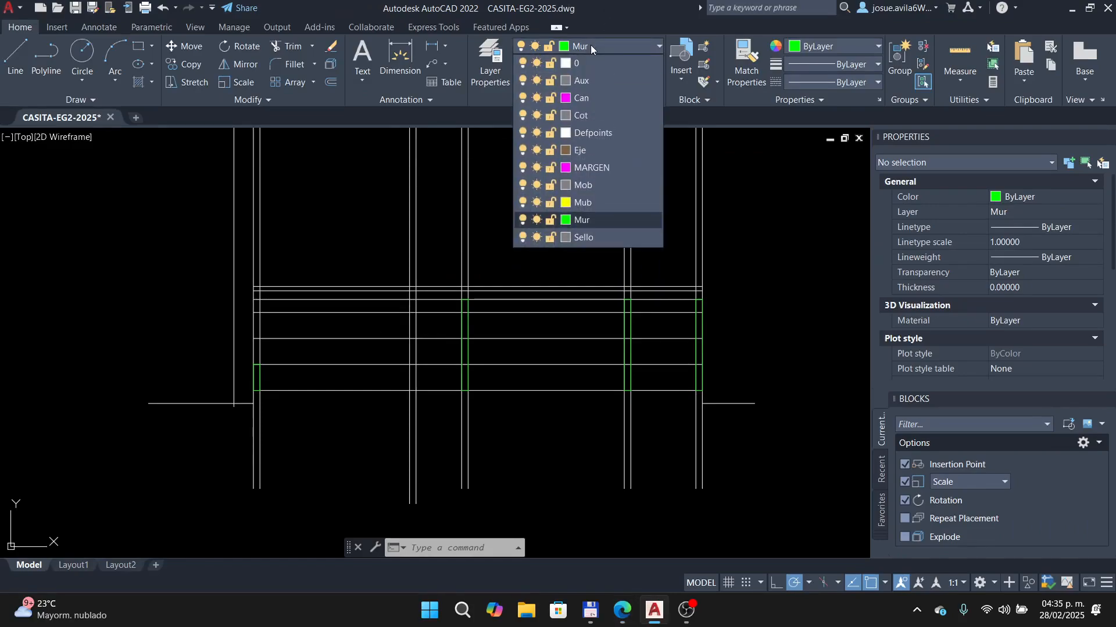
{"action": "left_click", "coordinate": [600, 147]}
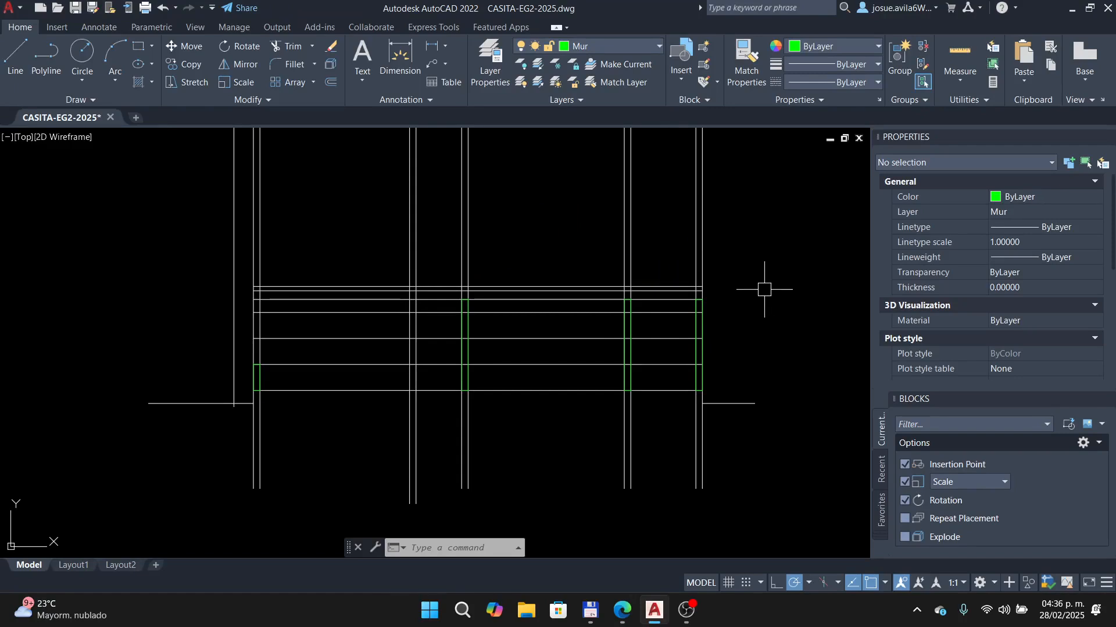
{"action": "type", "text": "LA"}
{"action": "key", "text": "Return"}
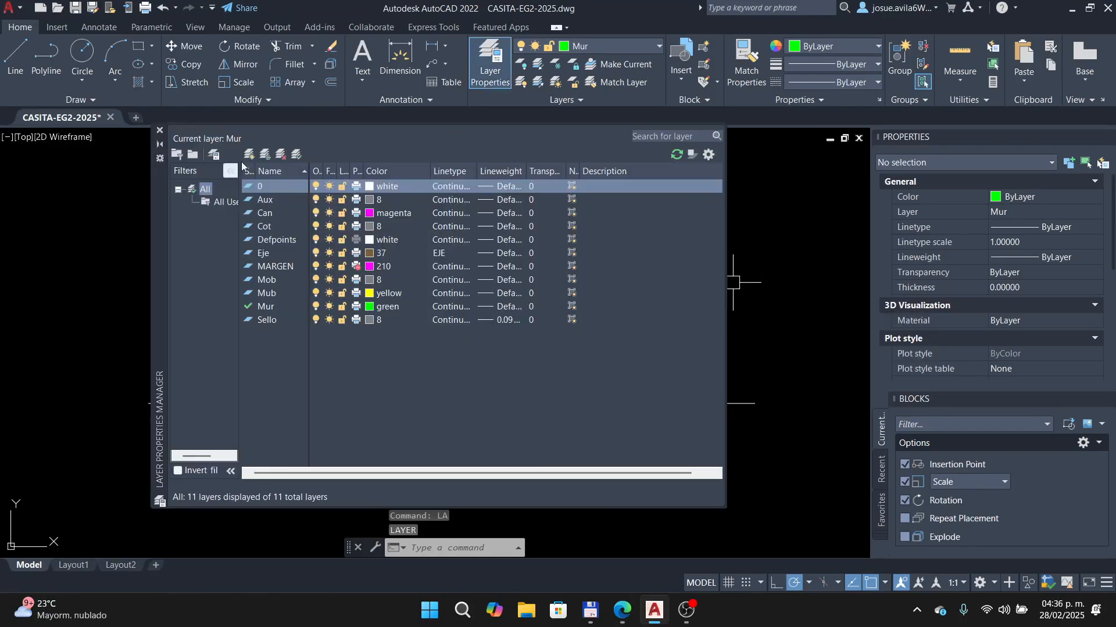
{"action": "left_click", "coordinate": [248, 154]}
{"action": "type", "text": "Col"}
{"action": "key", "text": "Return"}
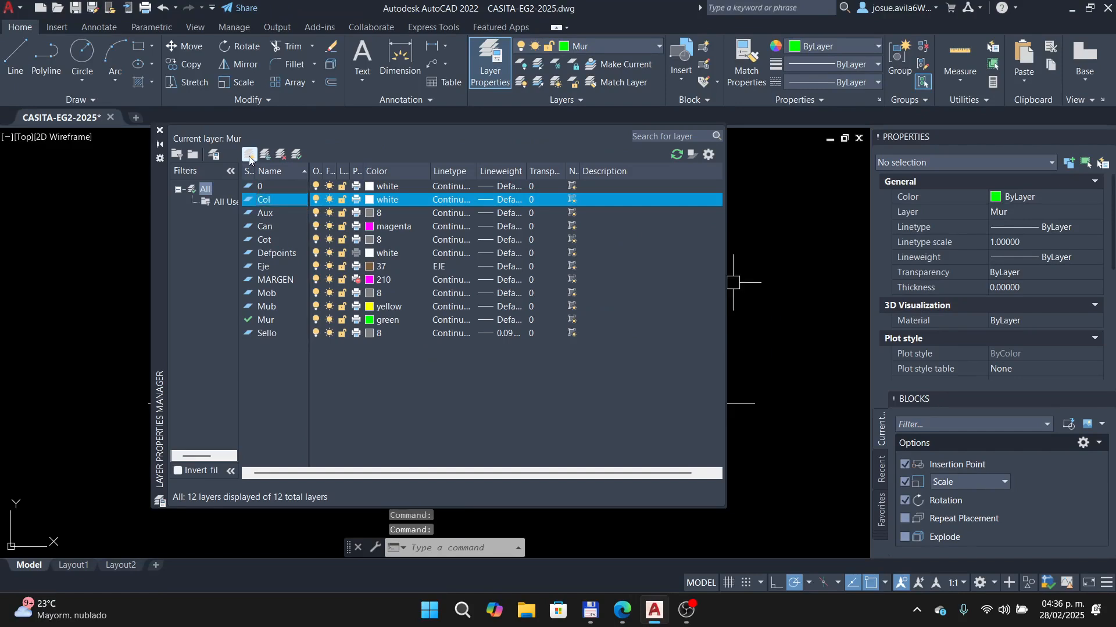
{"action": "left_click", "coordinate": [381, 199]}
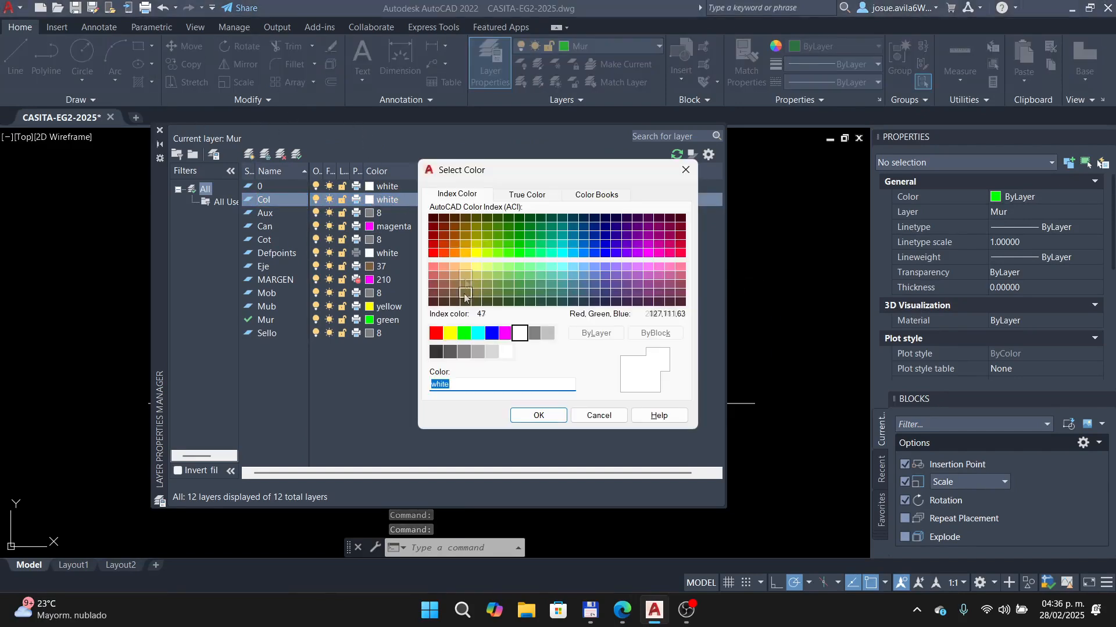
{"action": "left_click", "coordinate": [491, 333]}
{"action": "left_click", "coordinate": [537, 416]}
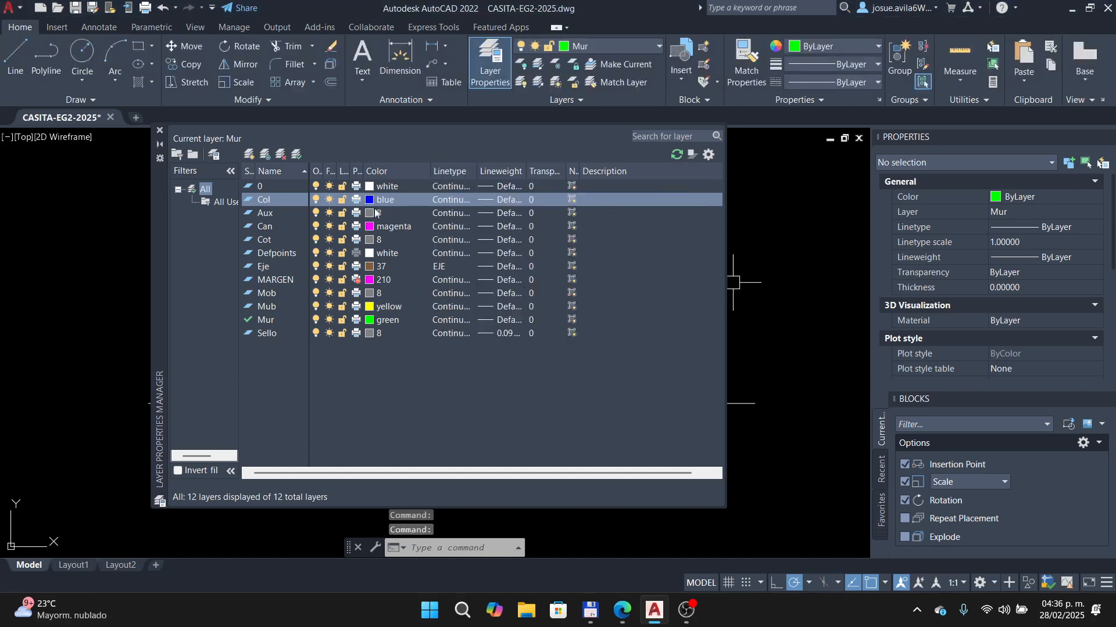
- Confirm blue as layer Col's colour and make Col the current layer
{"action": "left_click", "coordinate": [376, 200]}
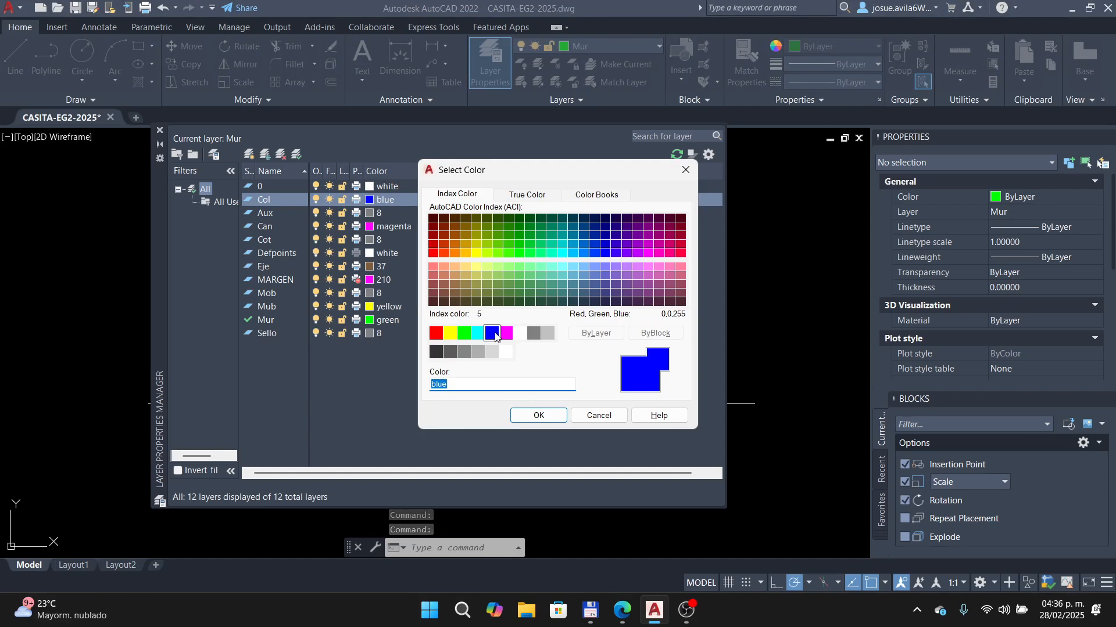
{"action": "left_click", "coordinate": [537, 416]}
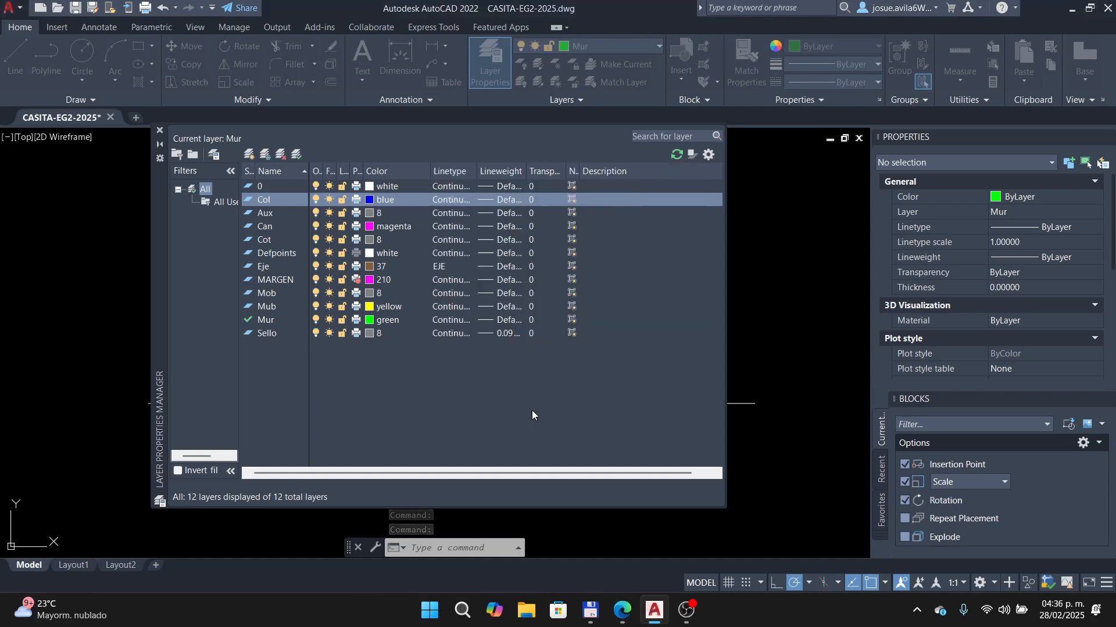
{"action": "left_click", "coordinate": [373, 199]}
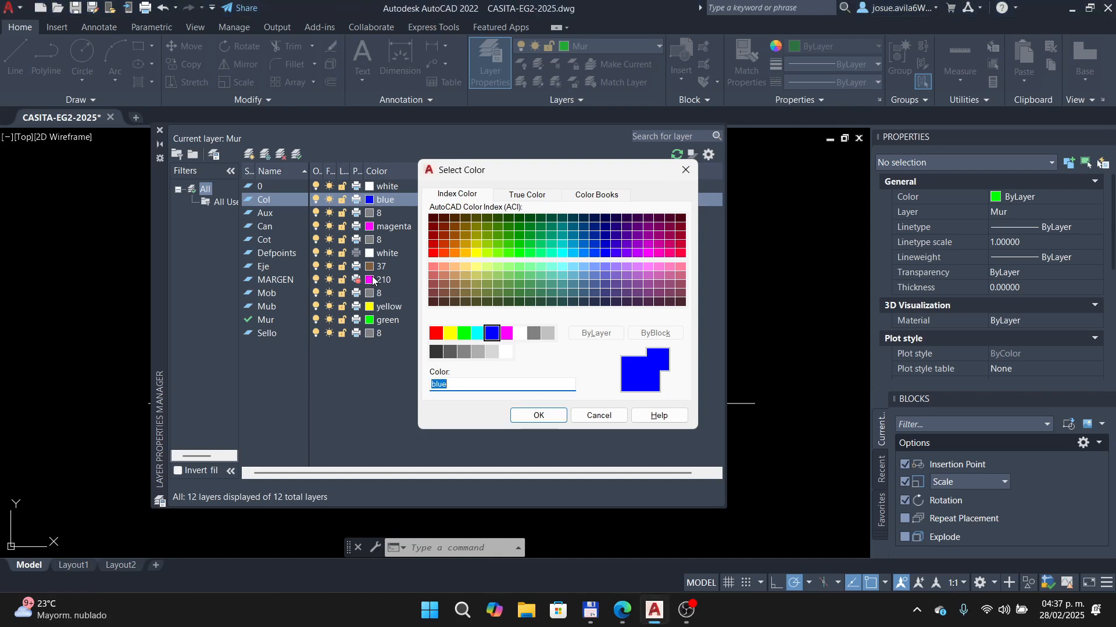
{"action": "left_click", "coordinate": [548, 415]}
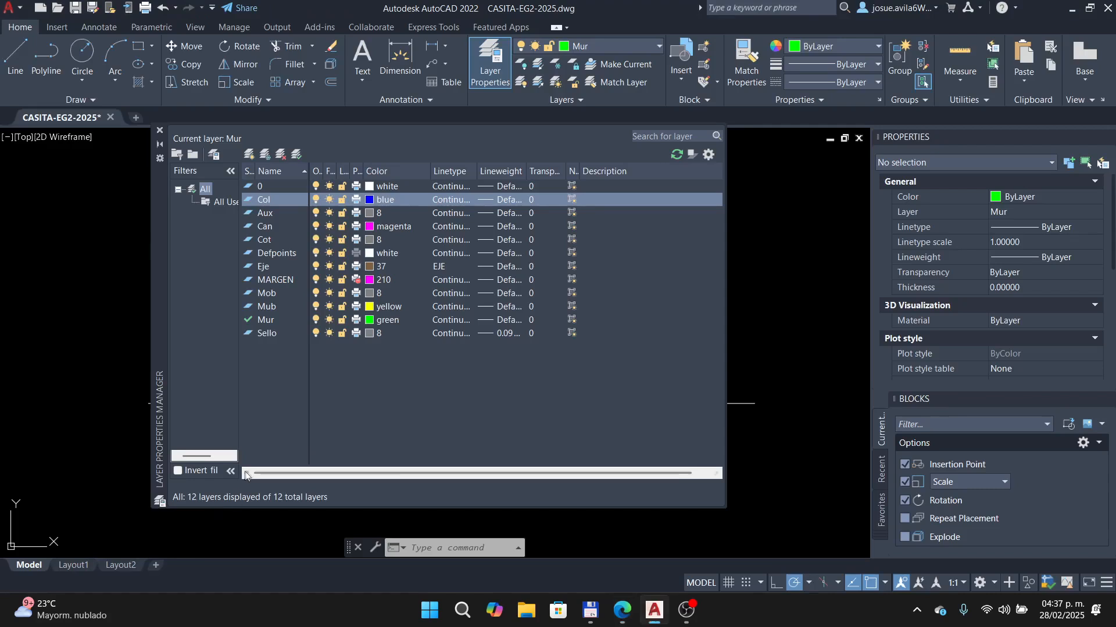
{"action": "left_click", "coordinate": [296, 155]}
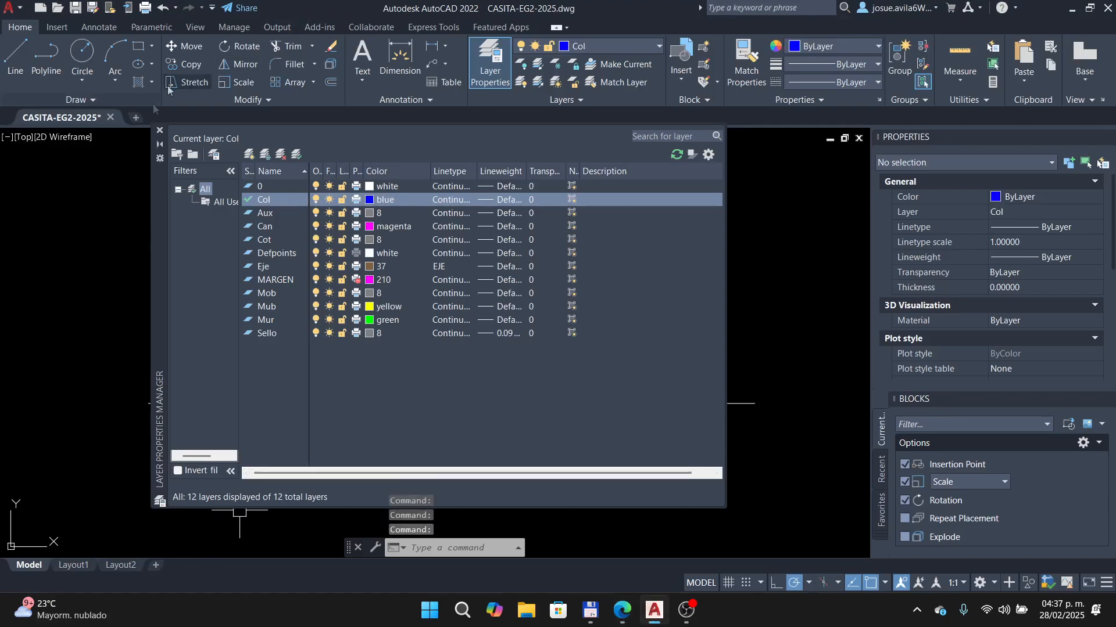
{"action": "left_click", "coordinate": [160, 130]}
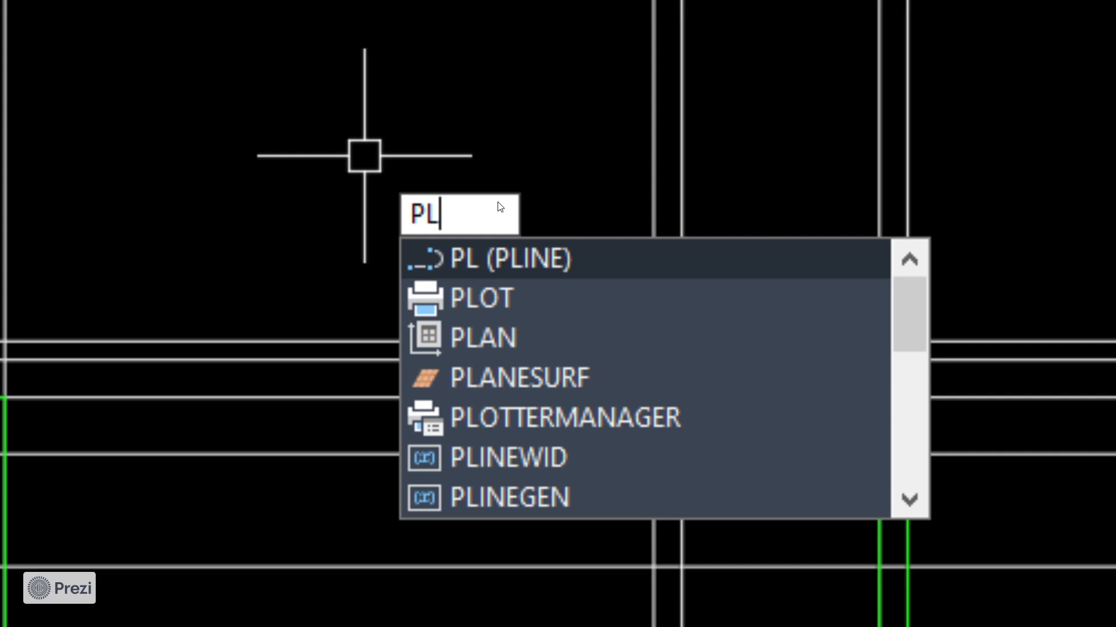
- Draw an open chain of five connected segments with the Line command in the empty area beside the section grid
{"action": "key", "text": "alt+Tab"}
{"action": "middle_click_drag", "start_coordinate": [662, 251], "coordinate": [367, 231]}
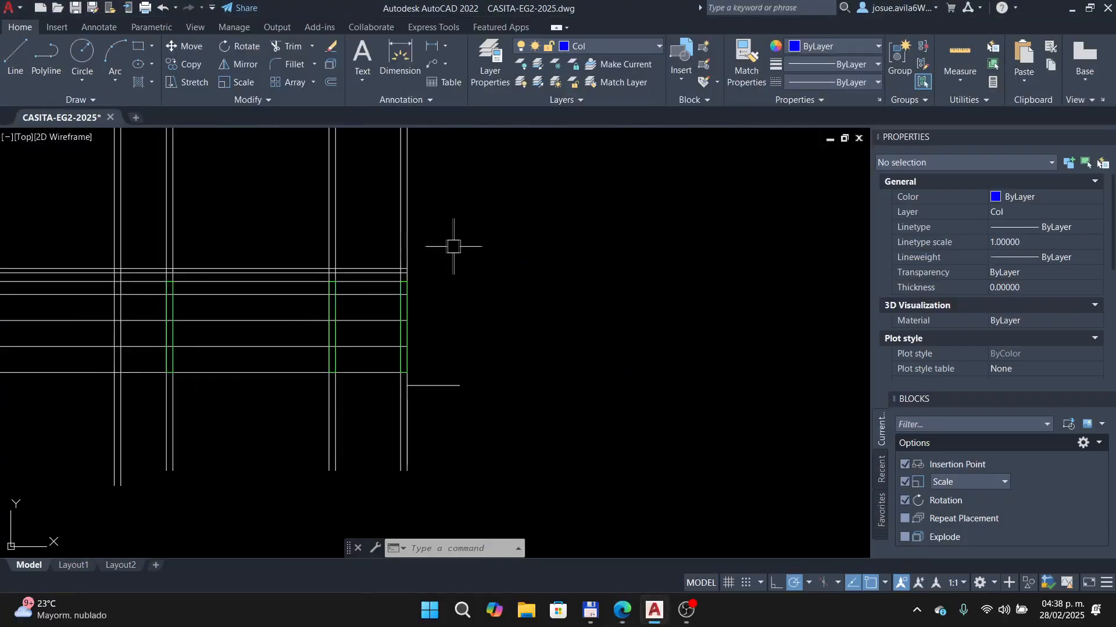
{"action": "type", "text": "l"}
{"action": "key", "text": "Return"}
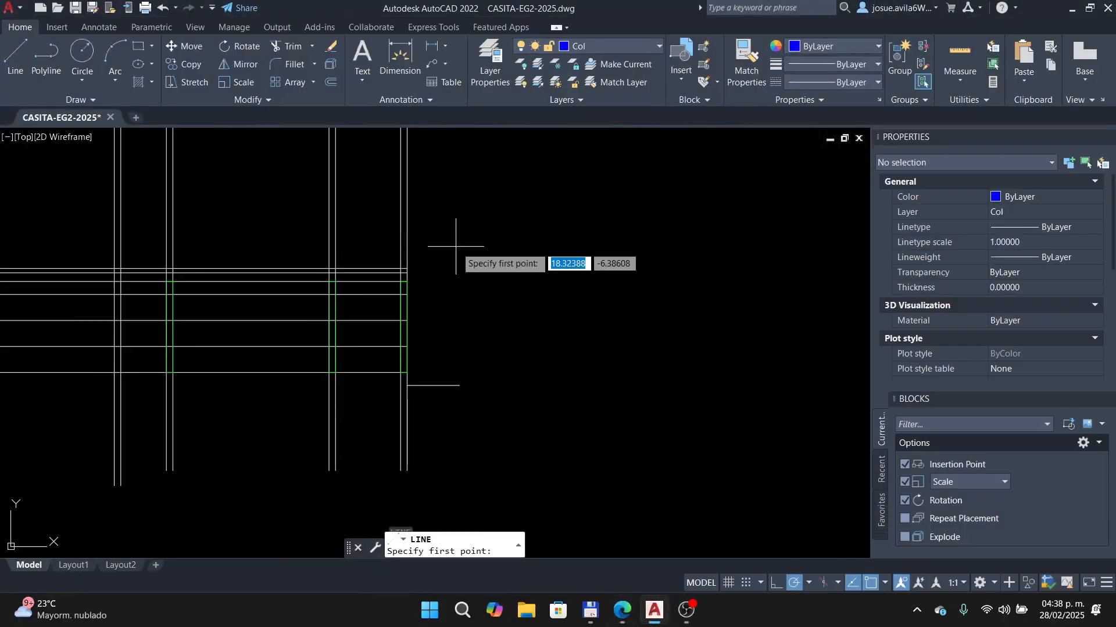
{"action": "left_click", "coordinate": [517, 303]}
{"action": "left_click", "coordinate": [548, 249]}
{"action": "left_click", "coordinate": [587, 287]}
{"action": "left_click", "coordinate": [558, 337]}
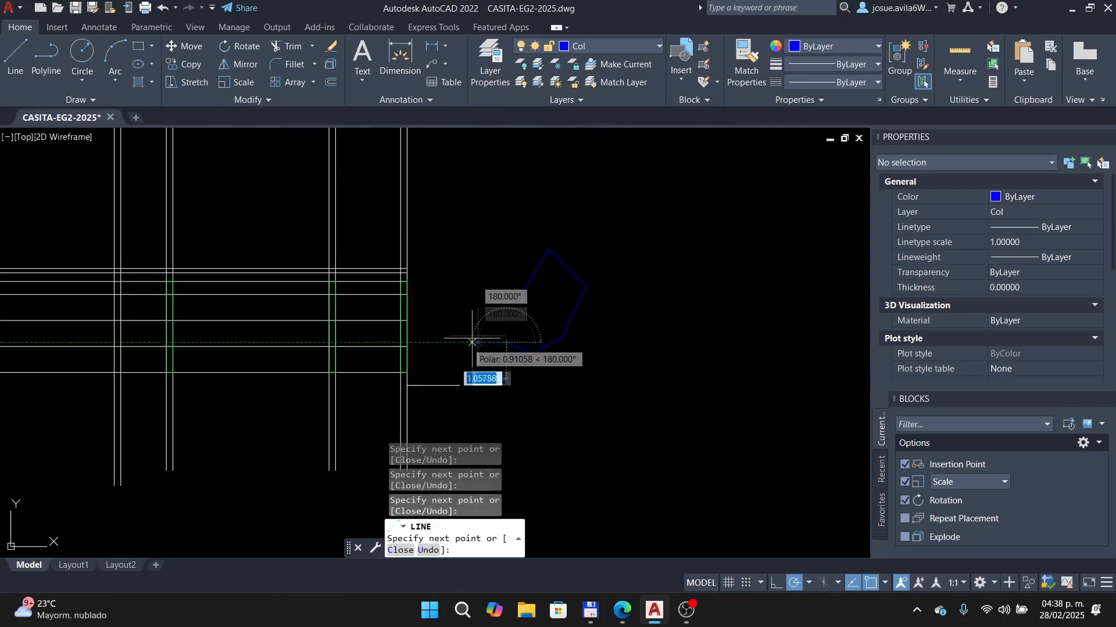
{"action": "key", "text": "Escape"}
- Select the five line segments one by one to examine them as separate objects, then clear the selection
{"action": "left_click", "coordinate": [525, 345]}
{"action": "left_click", "coordinate": [548, 345]}
{"action": "left_click", "coordinate": [563, 328]}
{"action": "left_click", "coordinate": [572, 273]}
{"action": "left_click", "coordinate": [532, 276]}
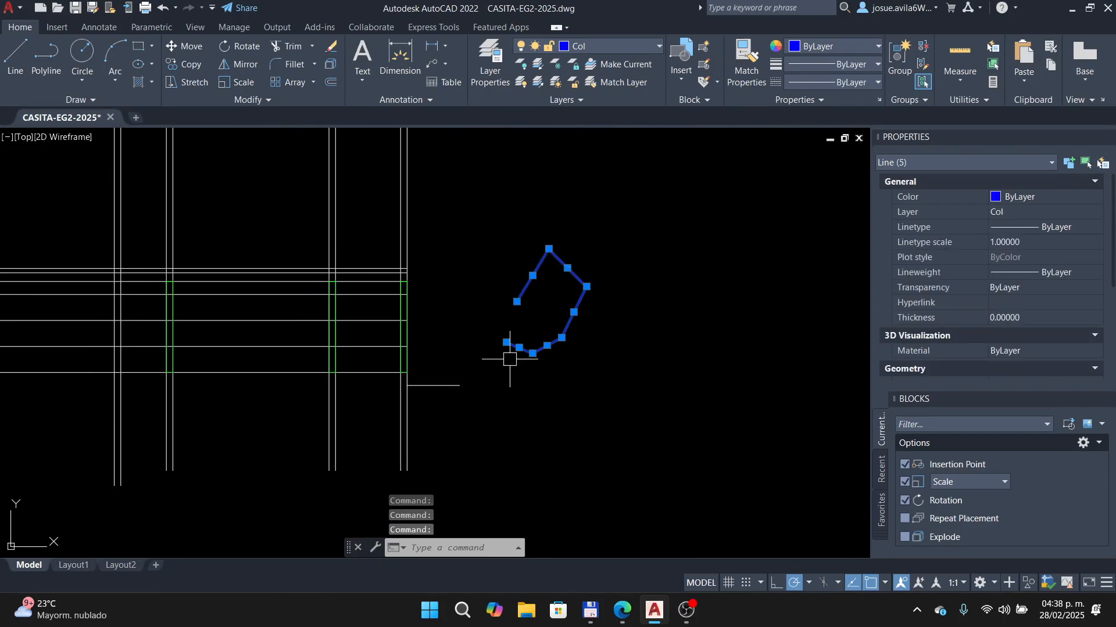
{"action": "key", "text": "Escape"}
- Draw an open six-segment polyline beside the line chain and select it to examine it as one object
{"action": "type", "text": "PL"}
{"action": "key", "text": "Return"}
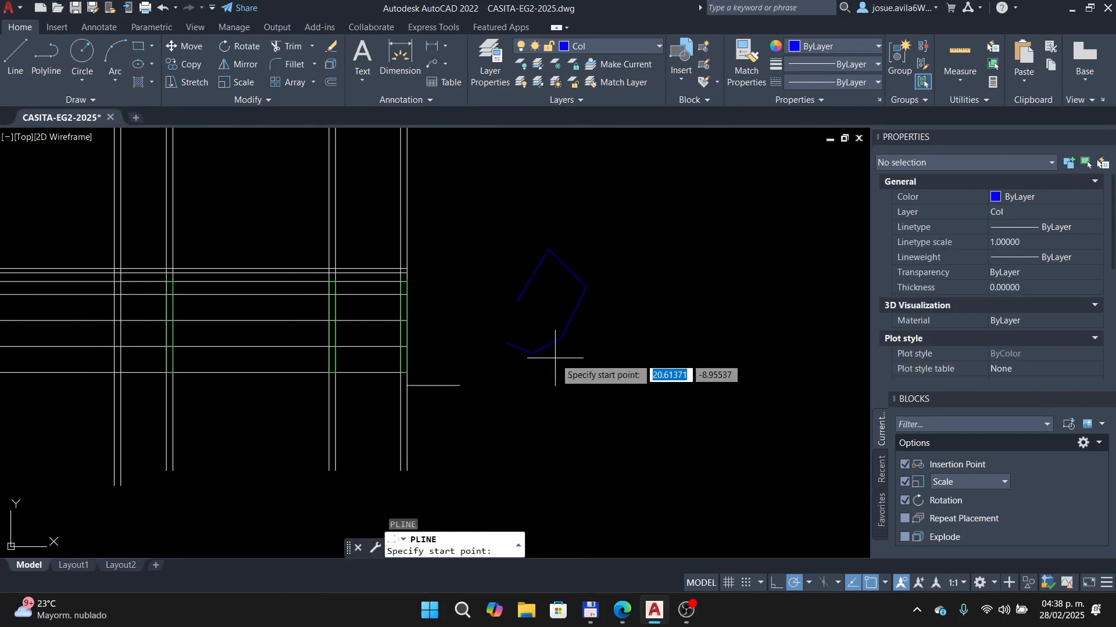
{"action": "left_click", "coordinate": [646, 287]}
{"action": "left_click", "coordinate": [681, 253]}
{"action": "left_click", "coordinate": [754, 279]}
{"action": "left_click", "coordinate": [729, 328]}
{"action": "left_click", "coordinate": [686, 369]}
{"action": "left_click", "coordinate": [656, 341]}
{"action": "left_click", "coordinate": [681, 296]}
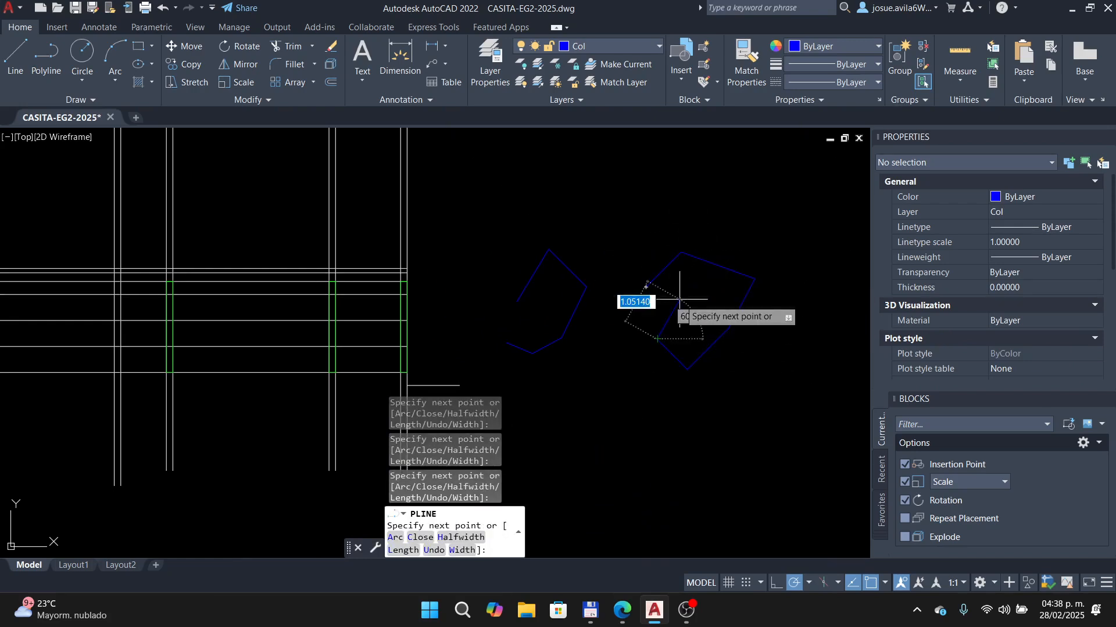
{"action": "key", "text": "Escape"}
{"action": "left_click", "coordinate": [710, 348]}
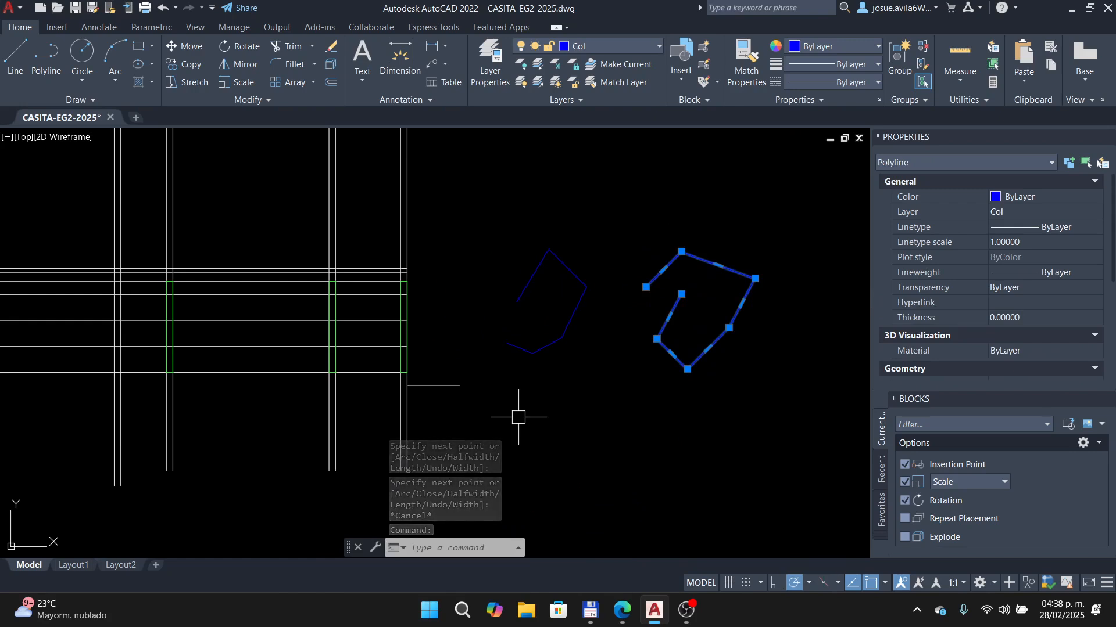
{"action": "key", "text": "Escape"}
- Erase the sample line chain and the sample polyline beside the section grid
{"action": "key", "text": "Return"}
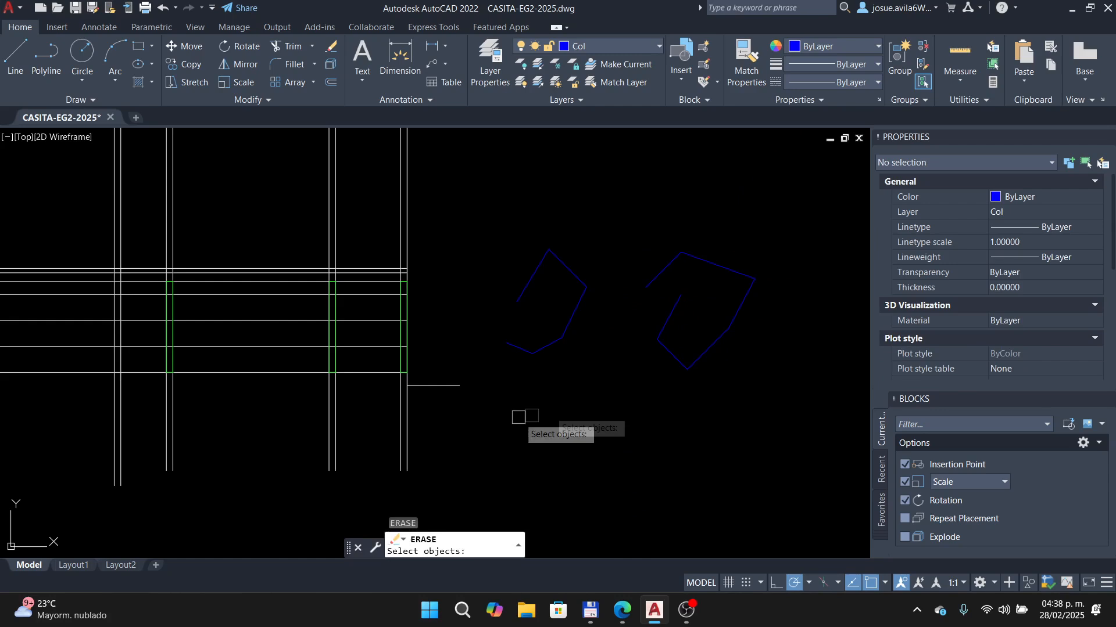
{"action": "left_click", "coordinate": [752, 232]}
{"action": "left_click", "coordinate": [577, 404]}
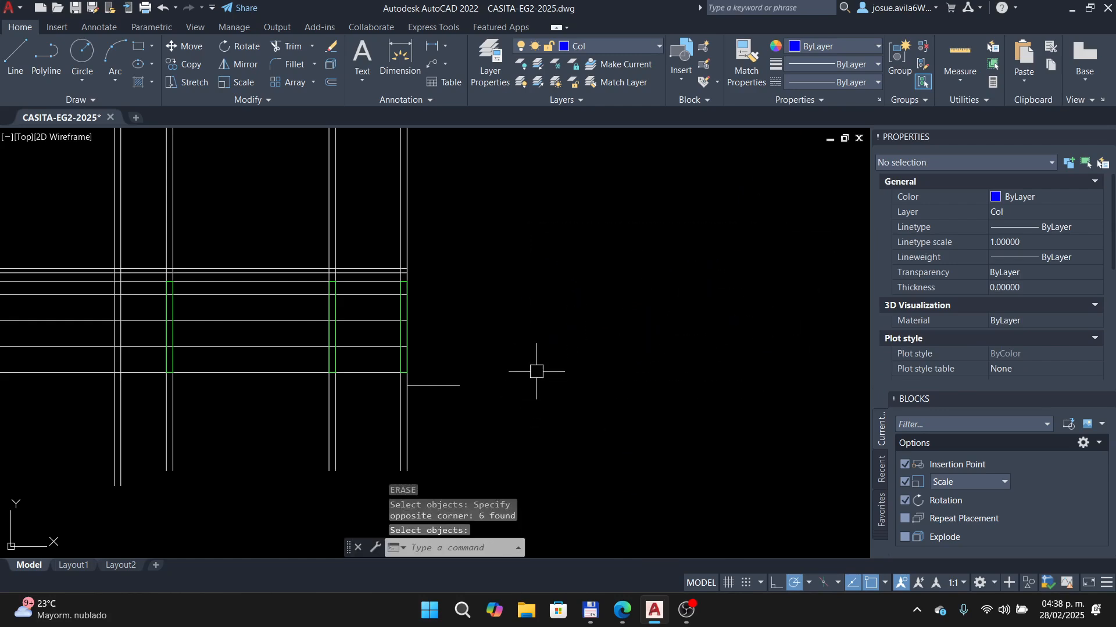